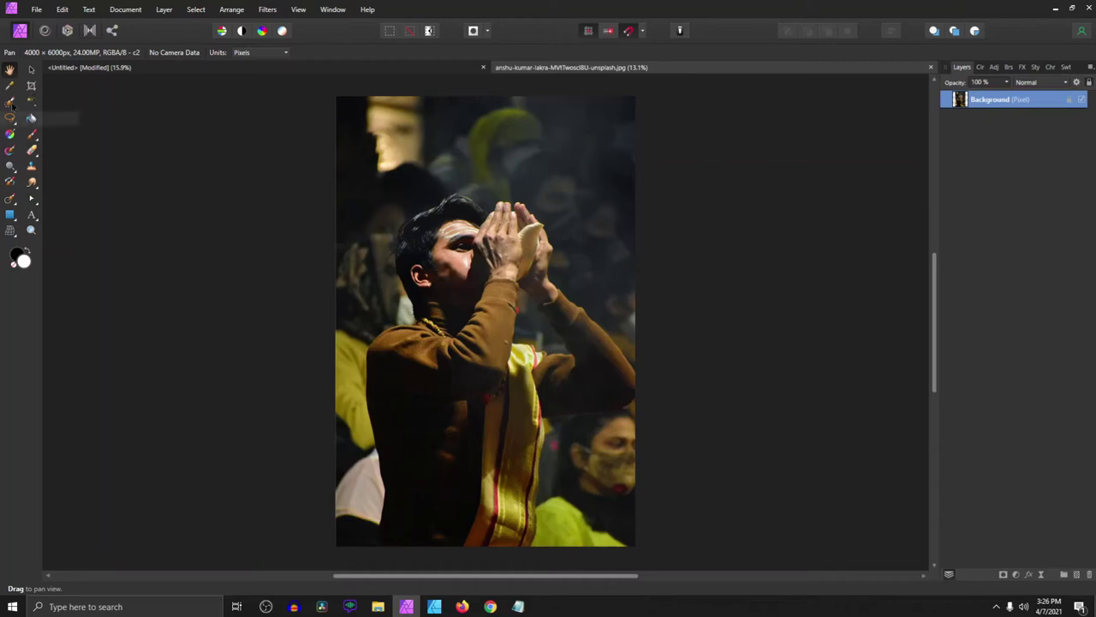
Step: Paint a selection over the praying man, subtract the crowd areas, and bring up Refine Selection
{"action": "left_click", "coordinate": [10, 102]}
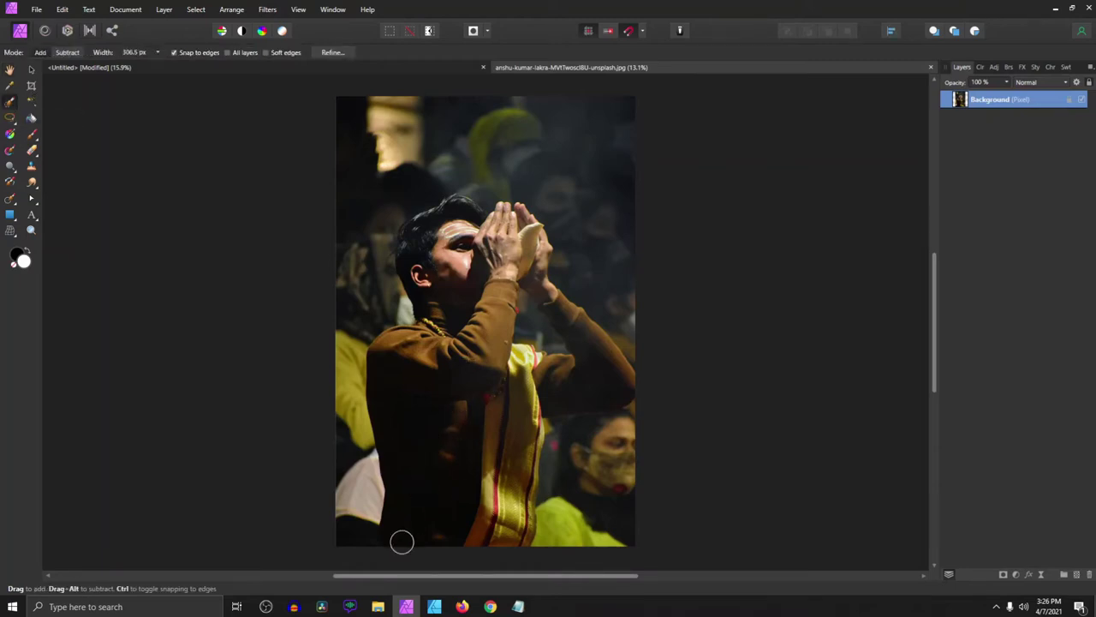
{"action": "left_click_drag", "start_coordinate": [481, 360], "coordinate": [535, 521]}
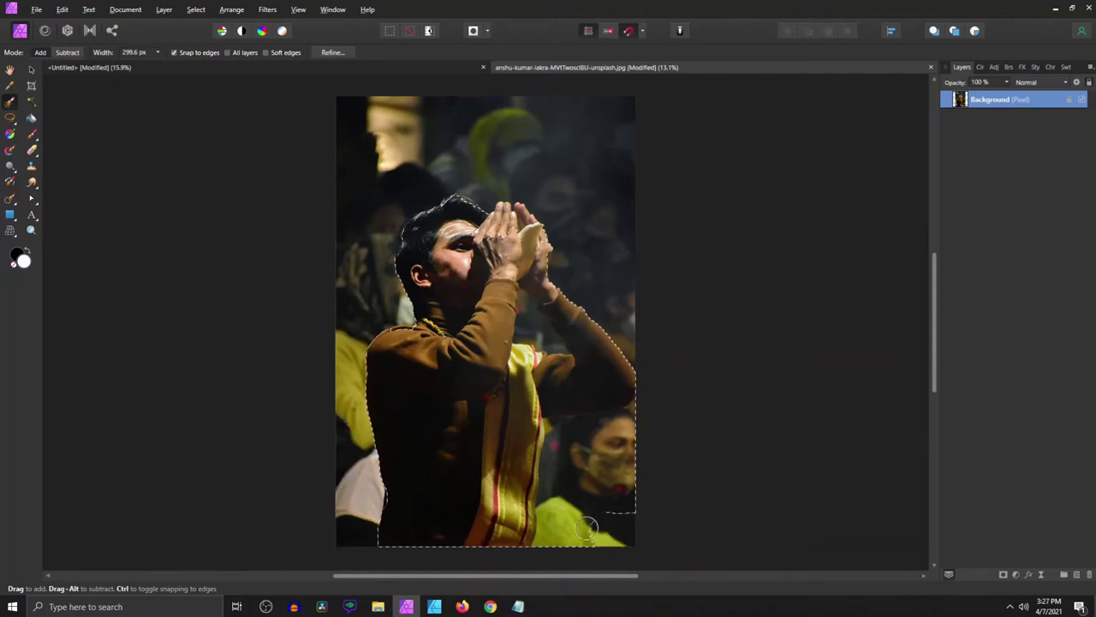
{"action": "left_click_drag", "start_coordinate": [566, 453], "coordinate": [554, 363]}
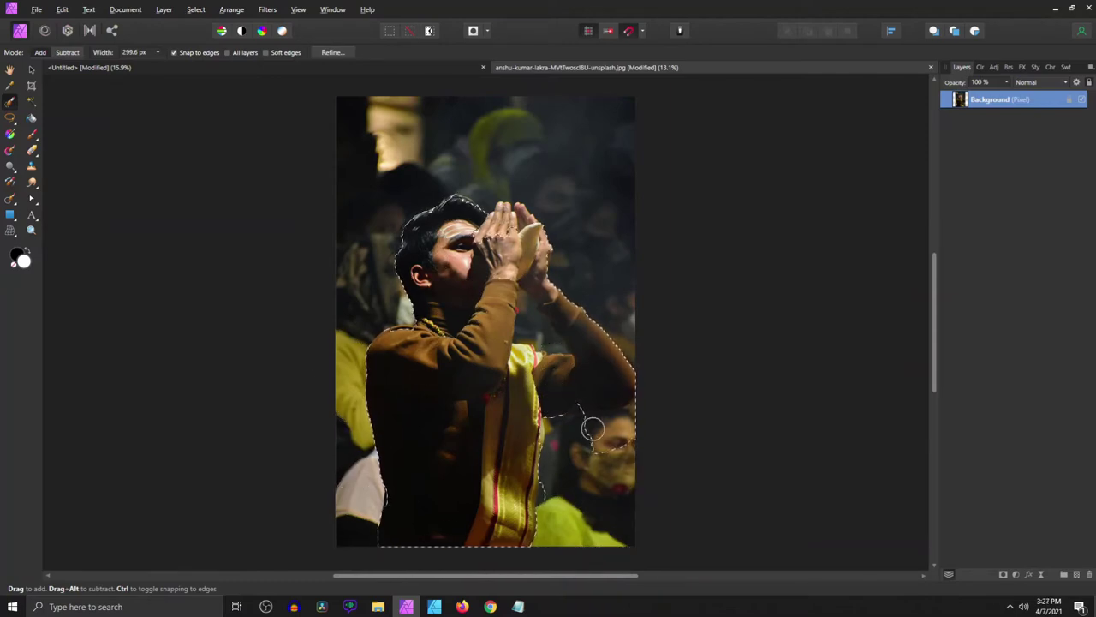
{"action": "mouse_move", "coordinate": [592, 429]}
{"action": "left_mouse_down"}
{"action": "mouse_move", "coordinate": [592, 401]}
{"action": "mouse_move", "coordinate": [604, 400]}
{"action": "left_mouse_up"}
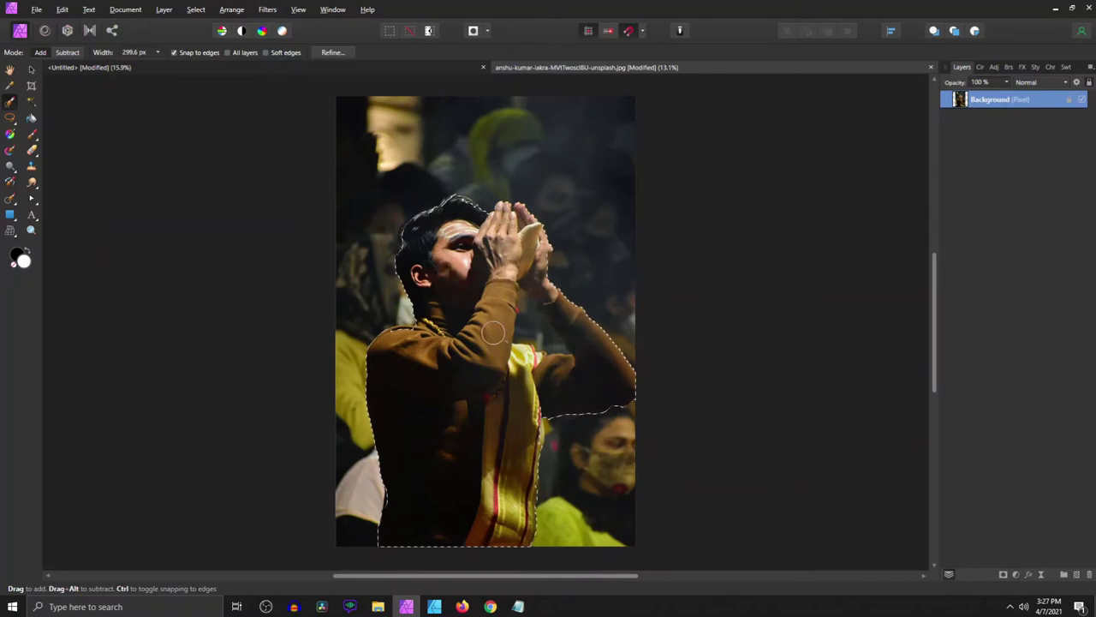
{"action": "key", "text": "ctrl+alt+r"}
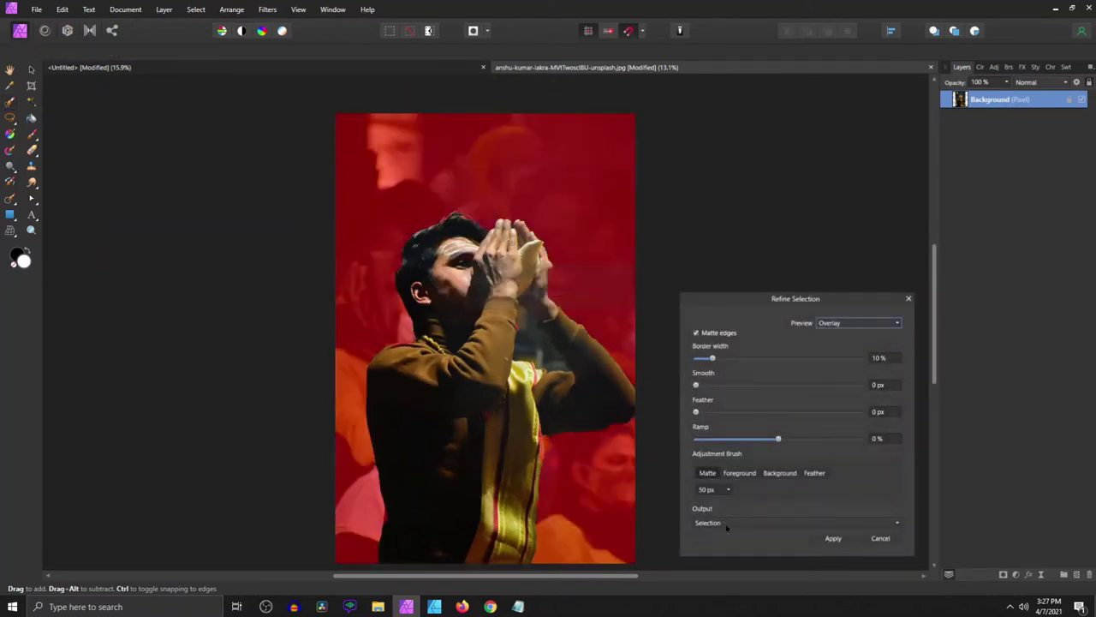
Step: Apply the refinement, put the man on his own layer, and copy him to the Shiva Eternal - Copy poster
{"action": "left_click", "coordinate": [843, 543]}
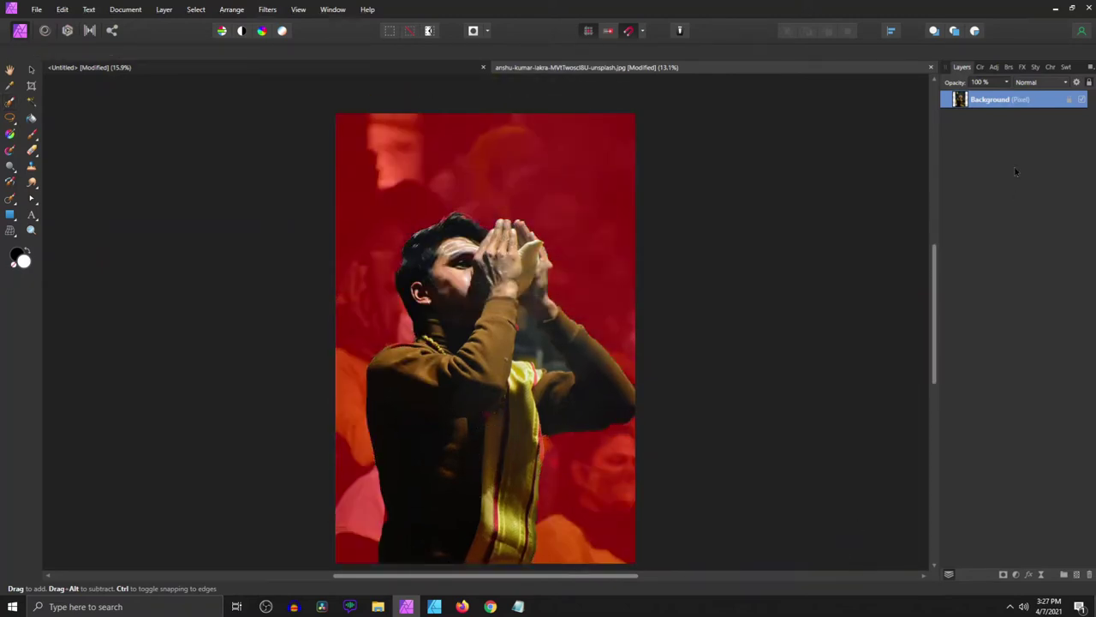
{"action": "left_click", "coordinate": [31, 69]}
{"action": "right_click", "coordinate": [335, 323]}
{"action": "left_click", "coordinate": [359, 59]}
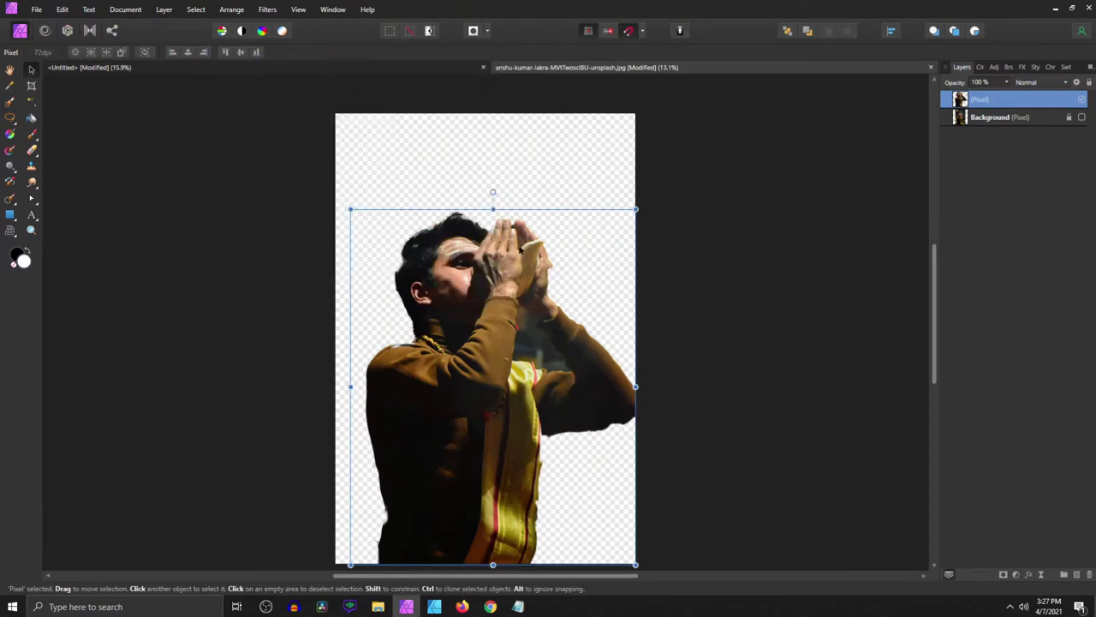
{"action": "left_click", "coordinate": [932, 67]}
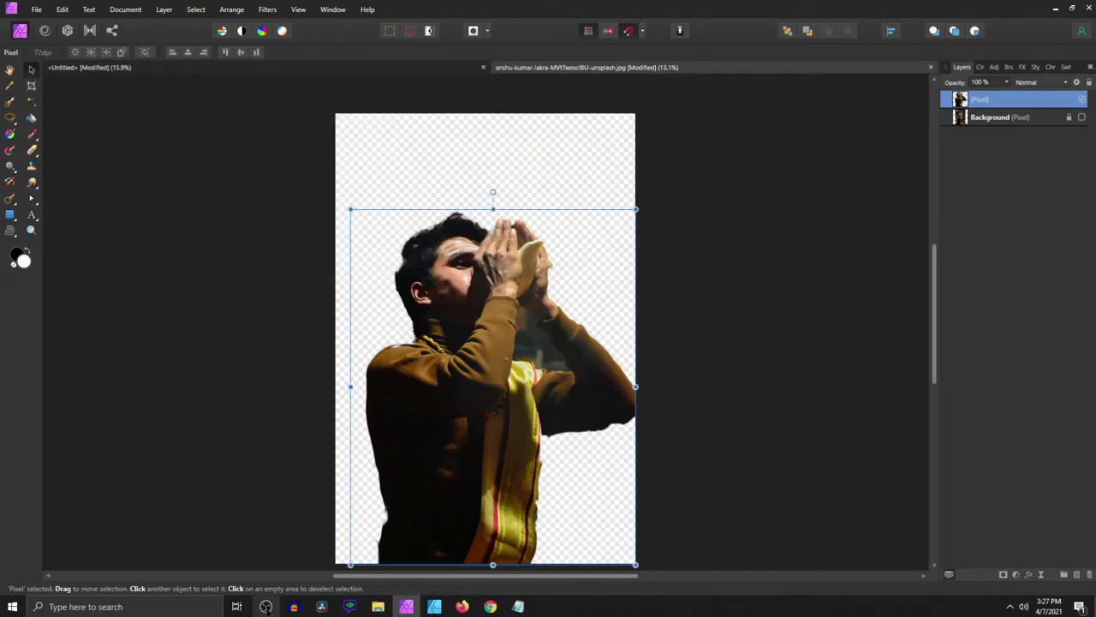
Step: Group the man's layer and fully desaturate him with an HSL Saturation of -100%
{"action": "key", "text": "ctrl+g"}
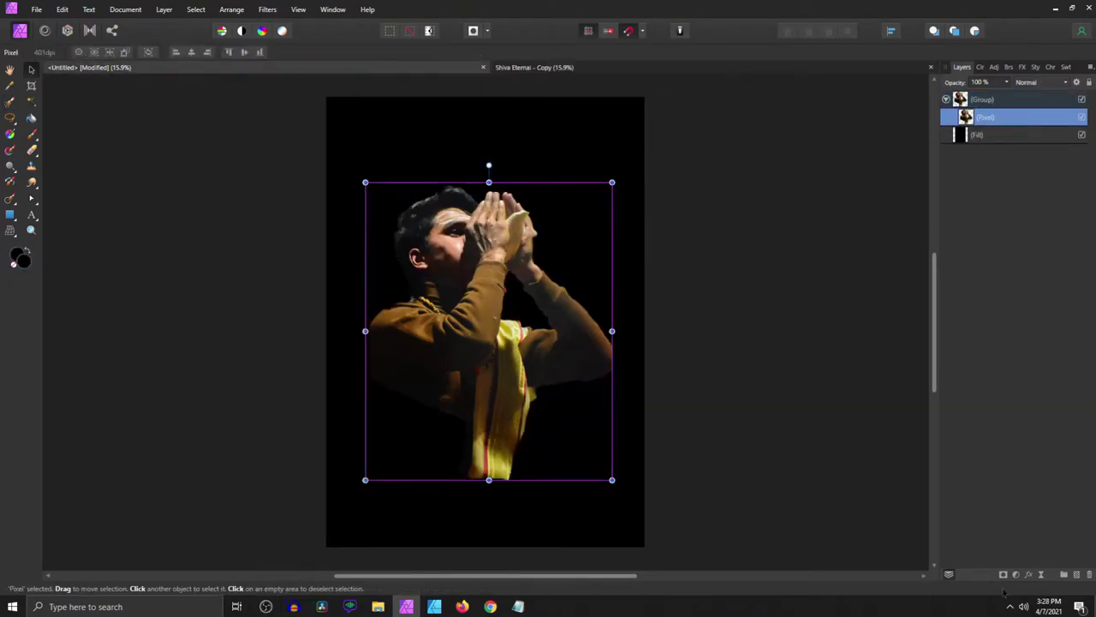
{"action": "left_click", "coordinate": [1016, 574]}
{"action": "left_click", "coordinate": [908, 324]}
{"action": "left_click_drag", "start_coordinate": [773, 504], "coordinate": [680, 505]}
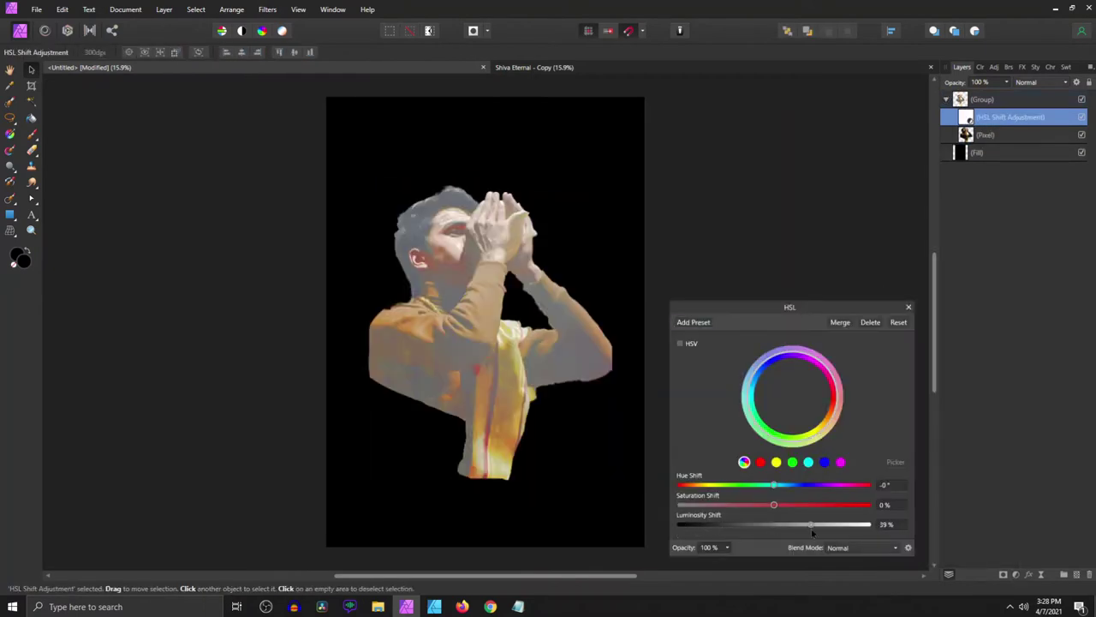
{"action": "left_click", "coordinate": [908, 306]}
Step: Add a Levels adjustment with Black Level 3% and White Level 85%
{"action": "left_click", "coordinate": [1016, 574]}
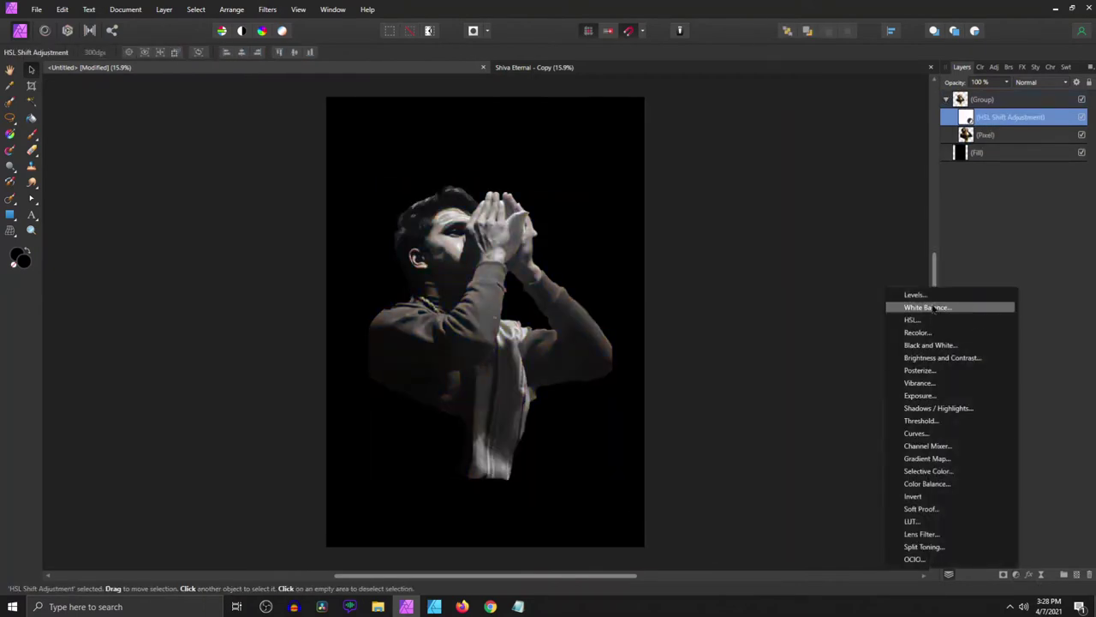
{"action": "left_click", "coordinate": [890, 308]}
{"action": "left_click_drag", "start_coordinate": [680, 425], "coordinate": [687, 426]}
{"action": "left_click_drag", "start_coordinate": [906, 449], "coordinate": [872, 449]}
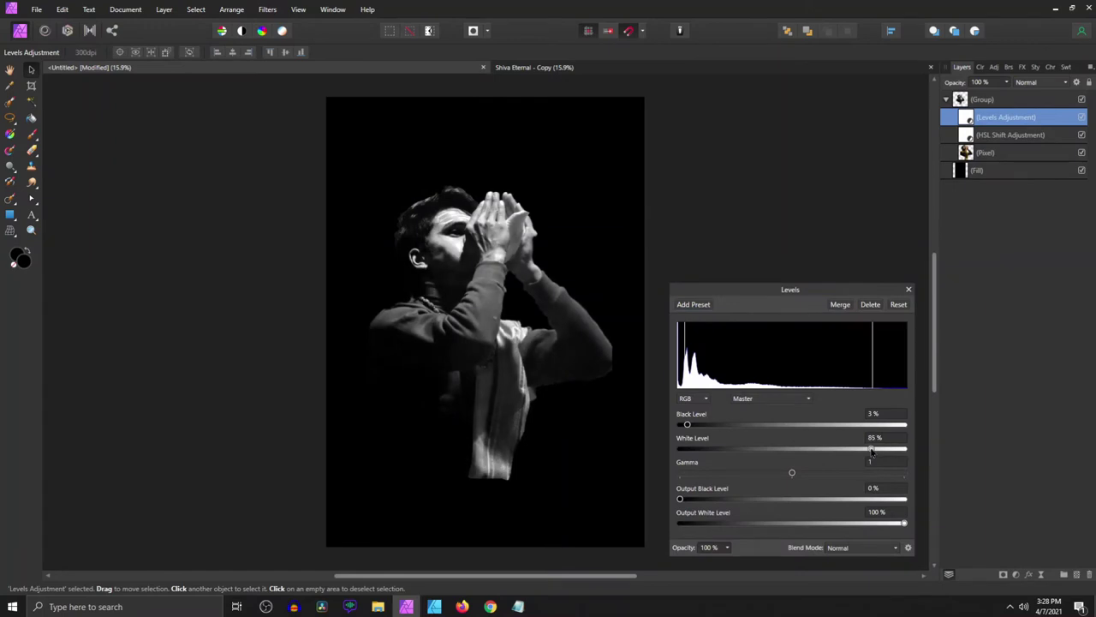
{"action": "left_click", "coordinate": [909, 289]}
{"action": "left_click", "coordinate": [1016, 575]}
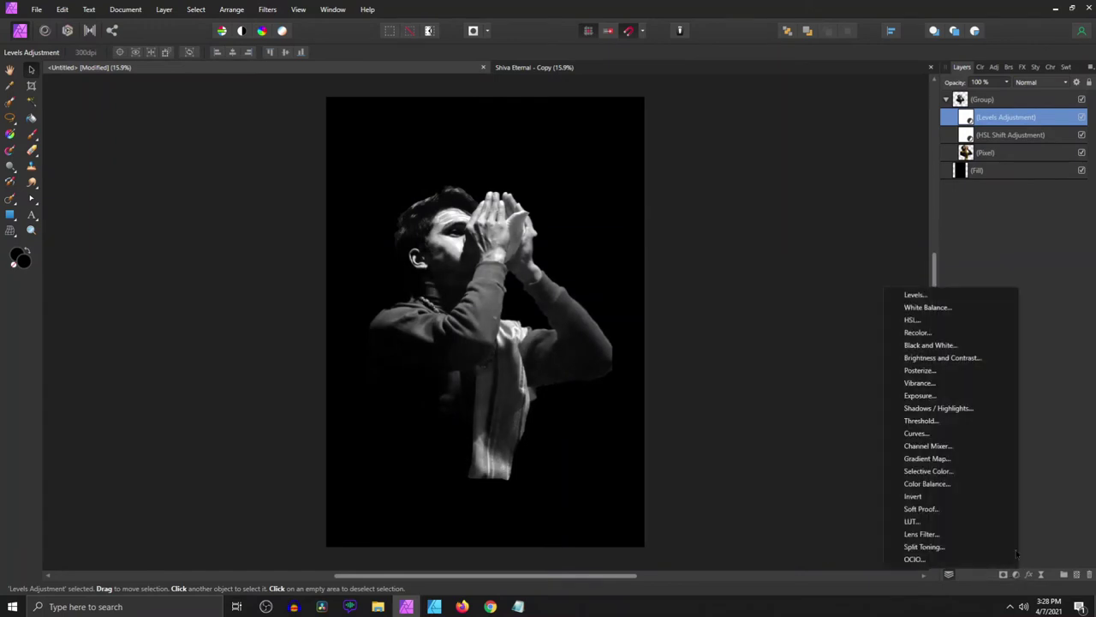
Step: Tint the man with a purple-cyan Gradient Map preset
{"action": "left_click", "coordinate": [993, 67]}
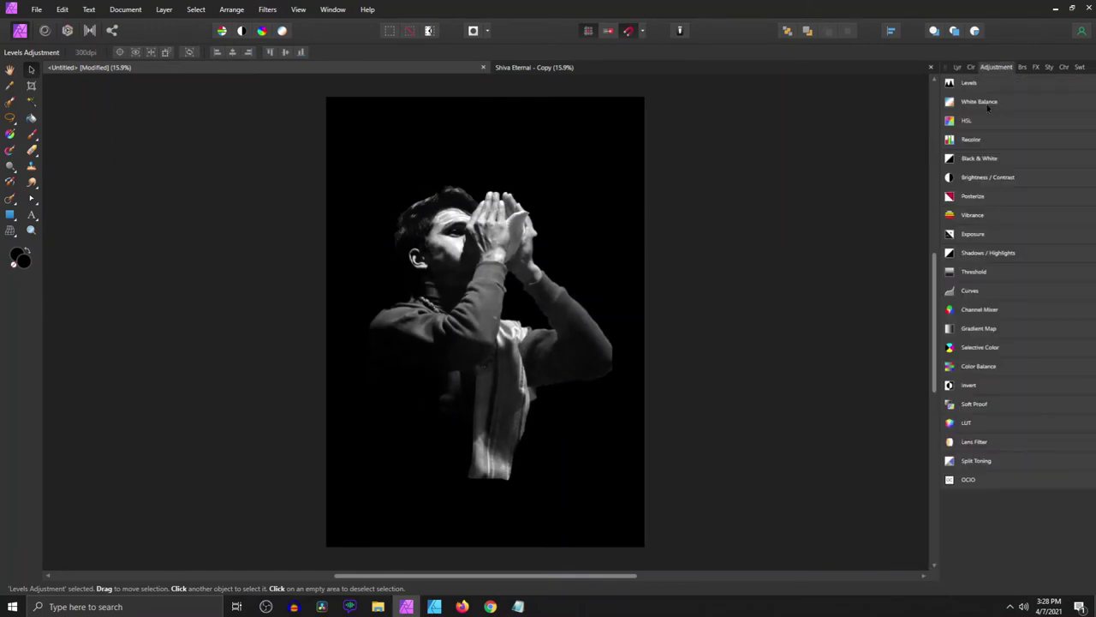
{"action": "left_click", "coordinate": [985, 330]}
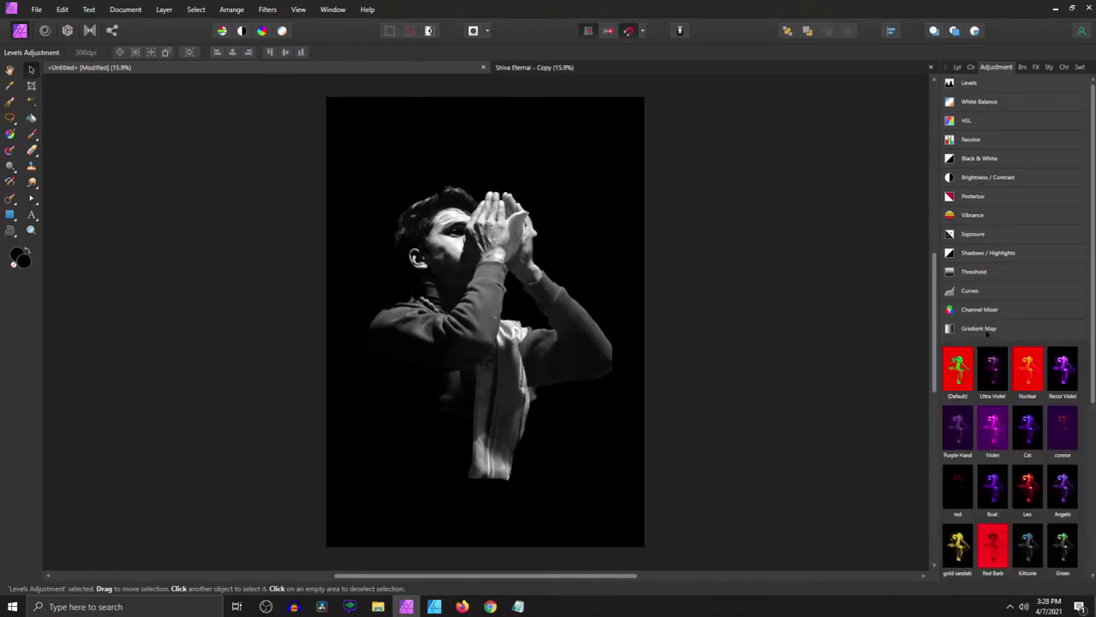
{"action": "left_click", "coordinate": [1062, 484]}
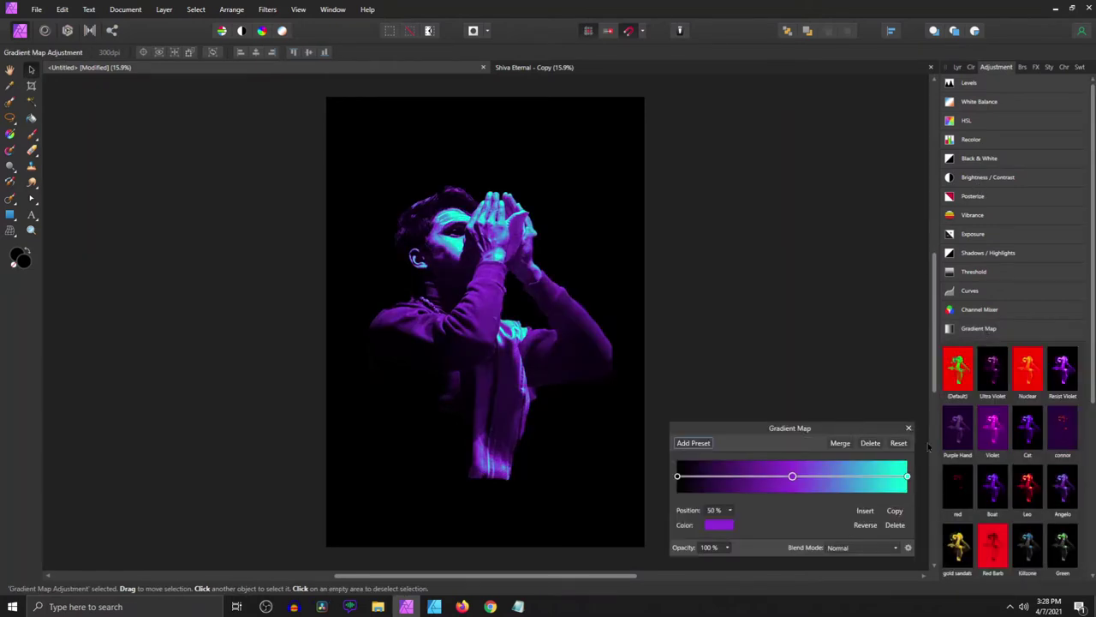
{"action": "left_click", "coordinate": [909, 427]}
{"action": "left_click", "coordinate": [972, 67]}
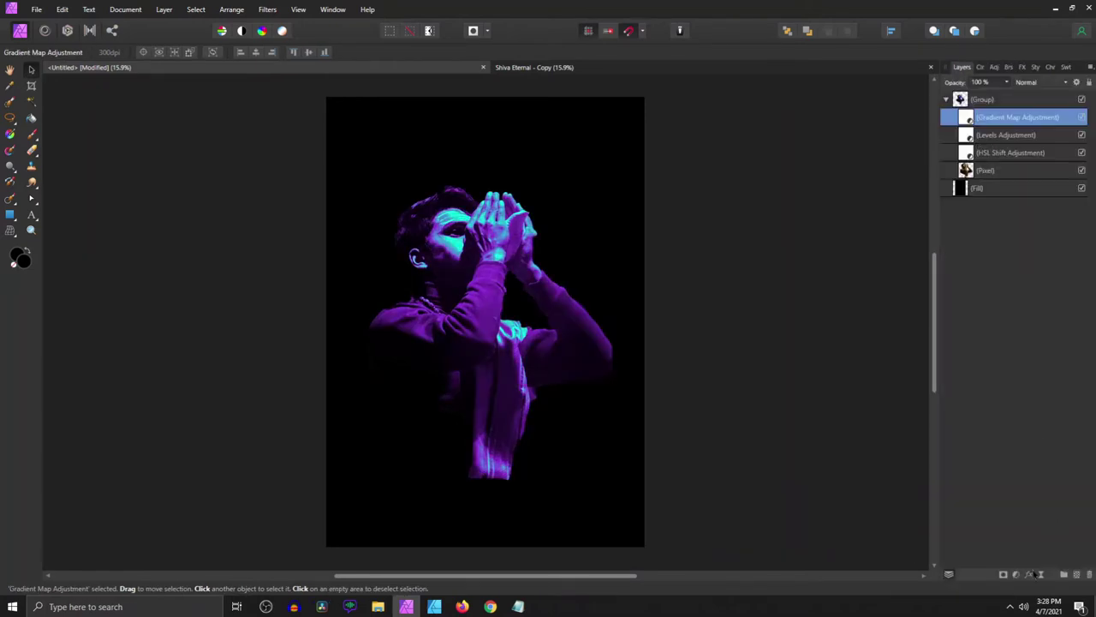
Step: Add a Posterize adjustment, then collapse the group and rename it 'Main Img'
{"action": "left_click", "coordinate": [1032, 574]}
{"action": "left_click", "coordinate": [937, 375]}
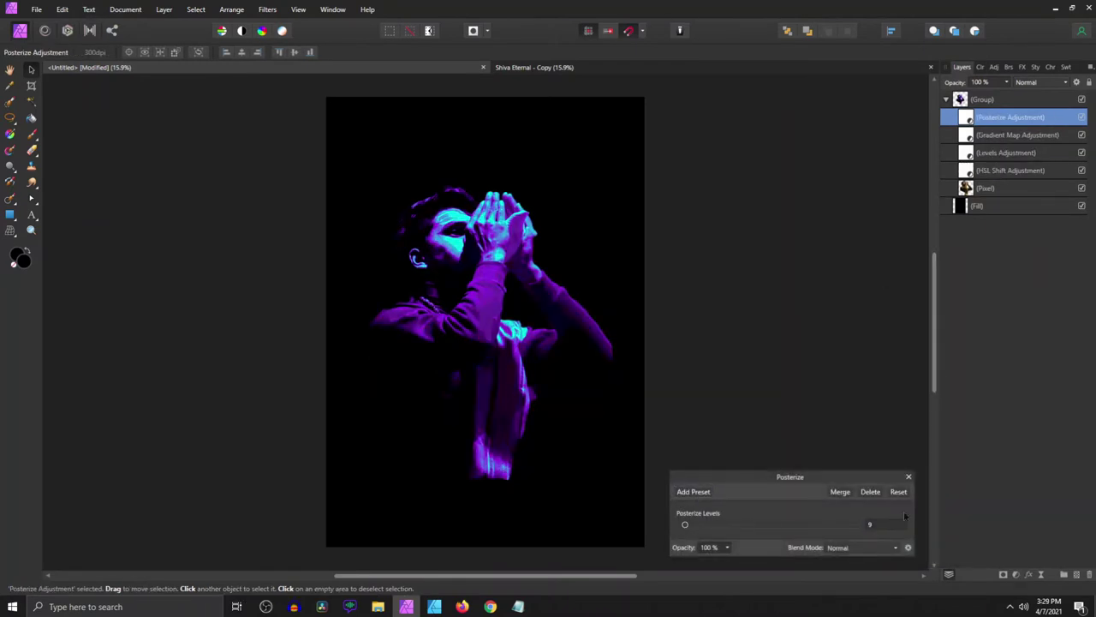
{"action": "left_click", "coordinate": [909, 476]}
{"action": "left_click", "coordinate": [947, 100]}
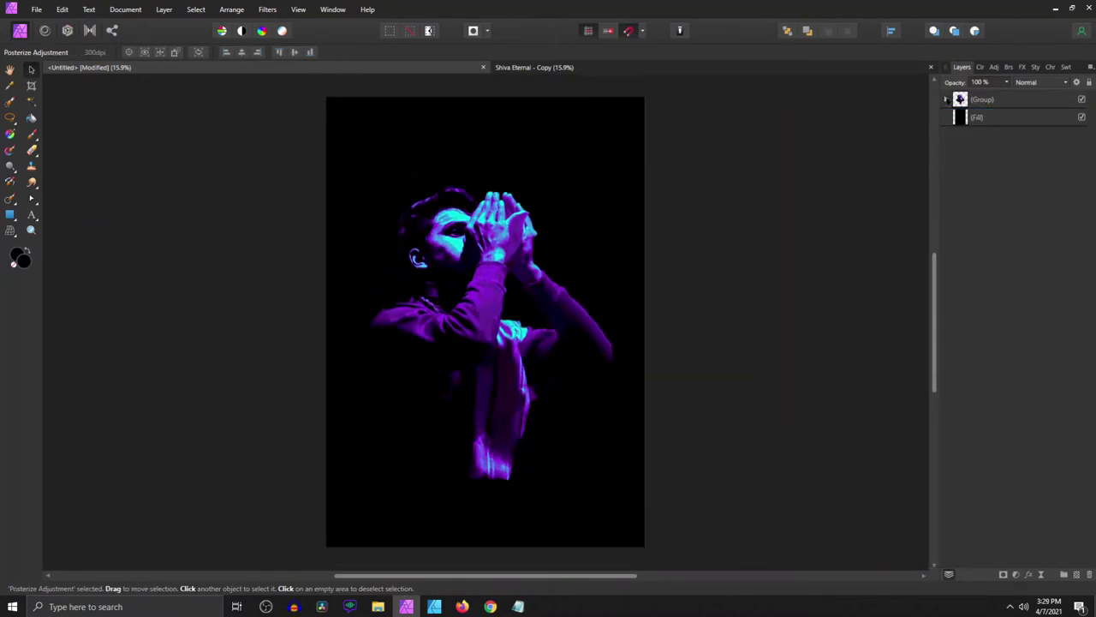
{"action": "double_click", "coordinate": [986, 99]}
{"action": "type", "text": "Main Img"}
{"action": "key", "text": "Return"}
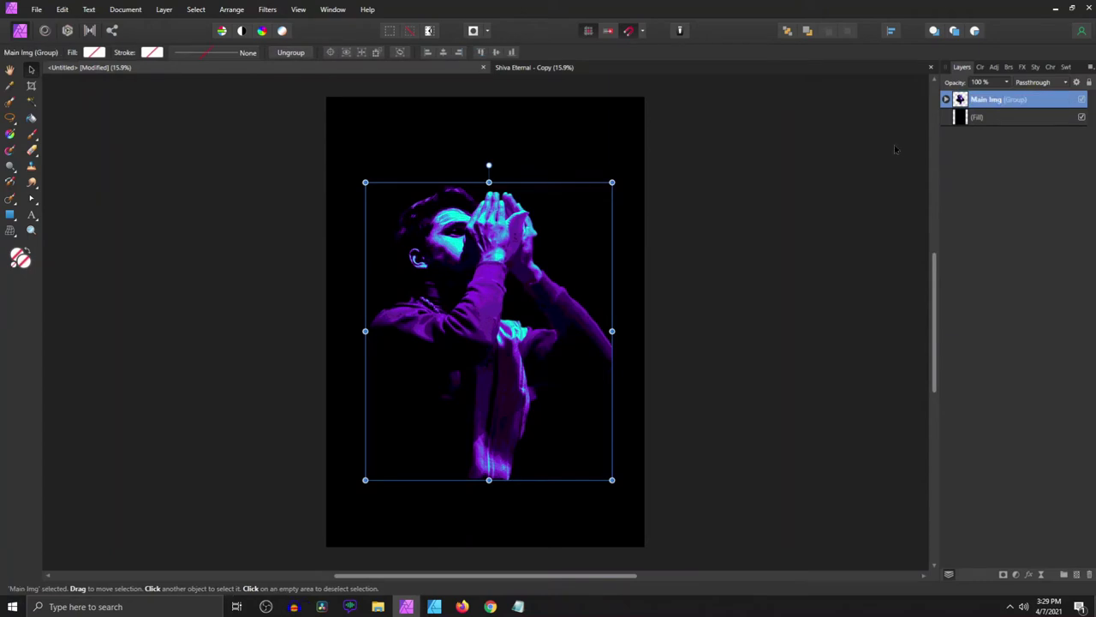
Step: Place BG.png beneath Main Img, group it as 'Background Image', and snap it to the canvas edges
{"action": "left_click", "coordinate": [378, 607]}
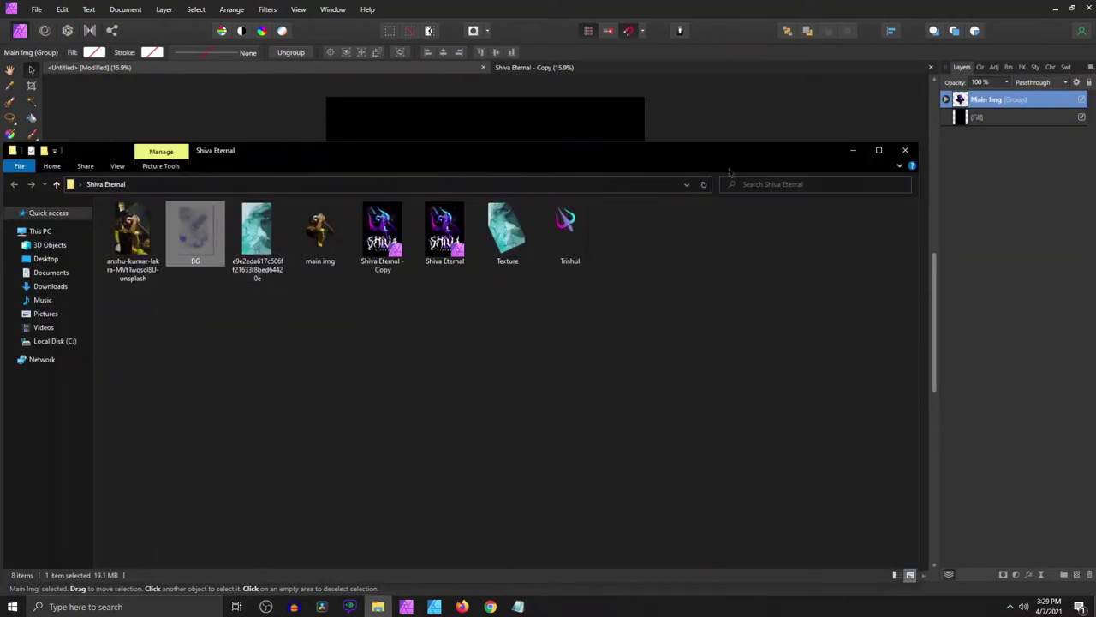
{"action": "left_click", "coordinate": [853, 150]}
{"action": "left_click_drag", "start_coordinate": [517, 374], "coordinate": [516, 375]}
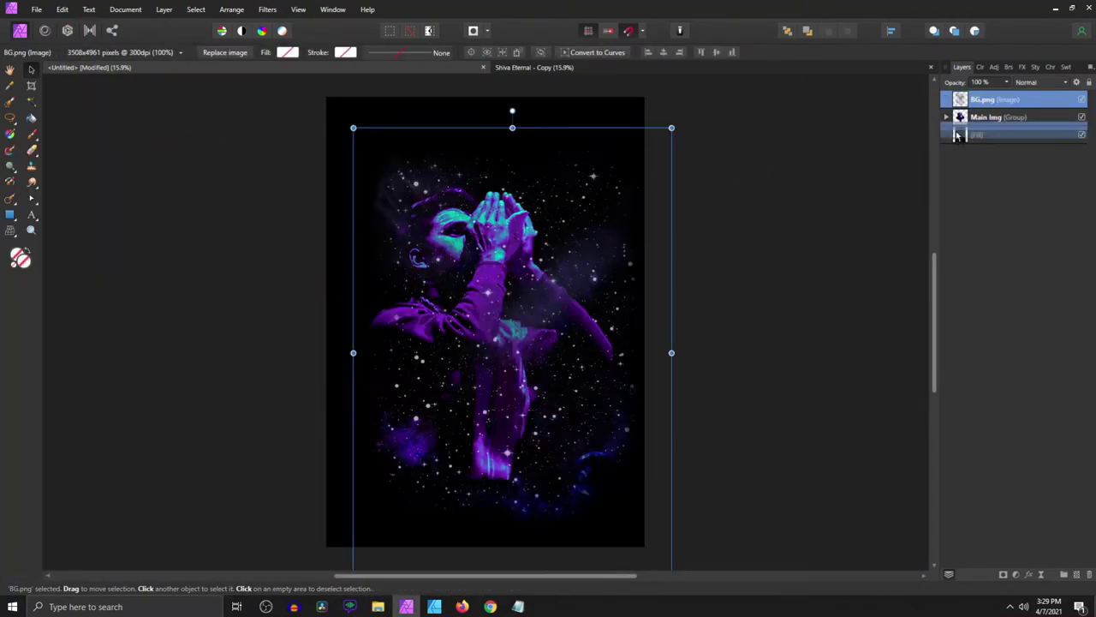
{"action": "key", "text": "ctrl+["}
{"action": "double_click", "coordinate": [985, 117]}
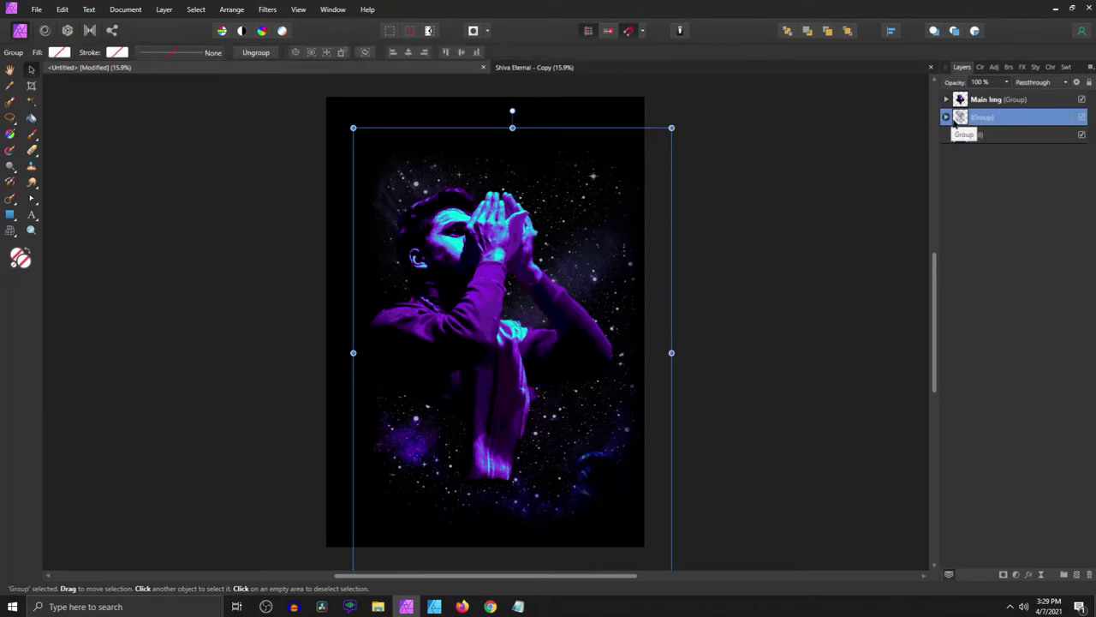
{"action": "key", "text": "ctrl+g"}
{"action": "type", "text": "Background Image"}
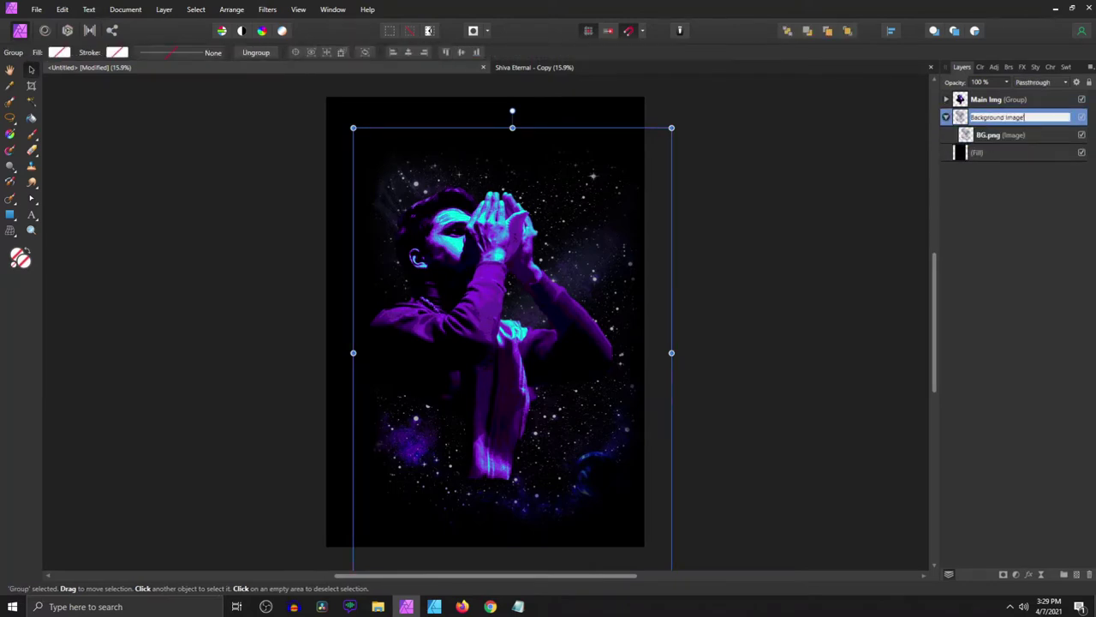
{"action": "key", "text": "Return"}
{"action": "left_click_drag", "start_coordinate": [620, 445], "coordinate": [590, 407]}
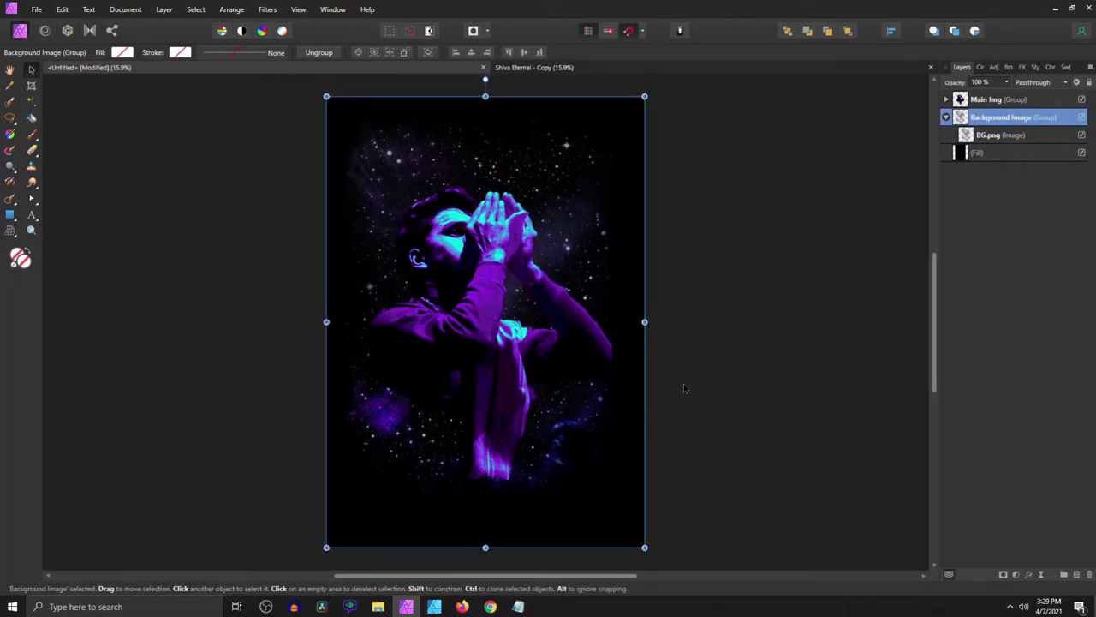
{"action": "left_click", "coordinate": [649, 279]}
{"action": "scroll", "coordinate": [650, 279], "scroll_direction": "down", "scroll_amount": 1}
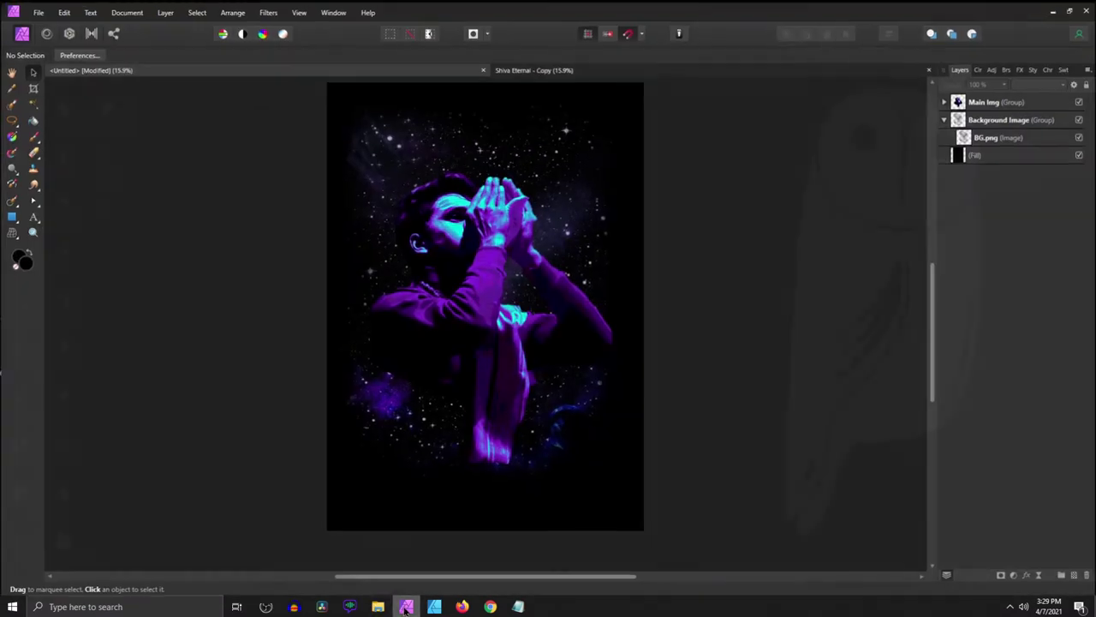
Step: Snap Trishul.png to the top edge and stack it beneath the Background Image group
{"action": "left_click_drag", "start_coordinate": [397, 274], "coordinate": [397, 238]}
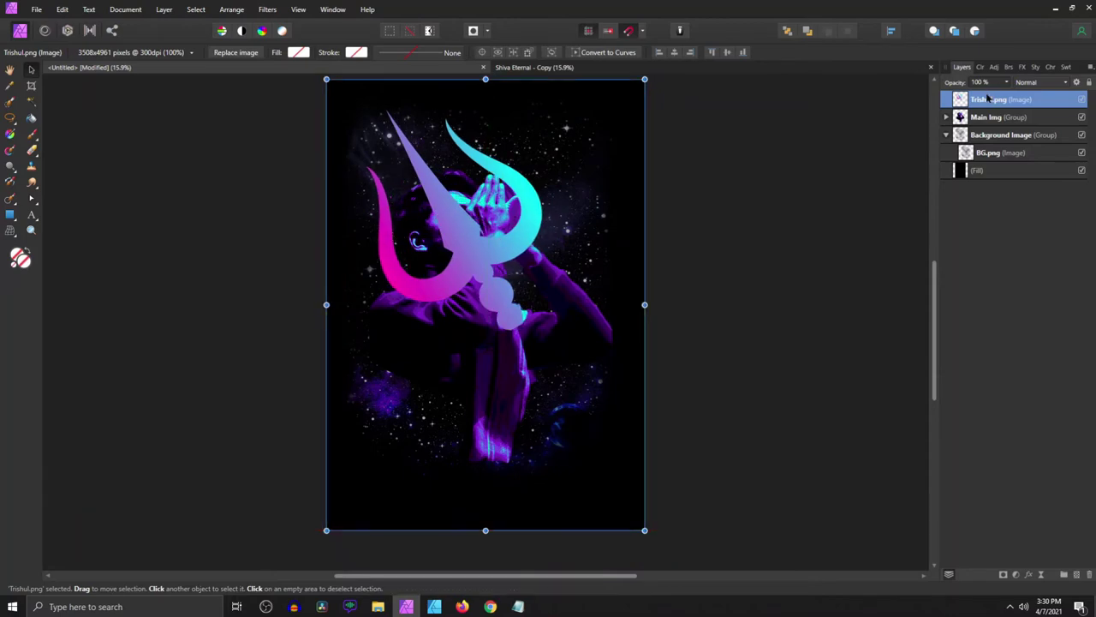
{"action": "left_click_drag", "start_coordinate": [987, 99], "coordinate": [951, 137]}
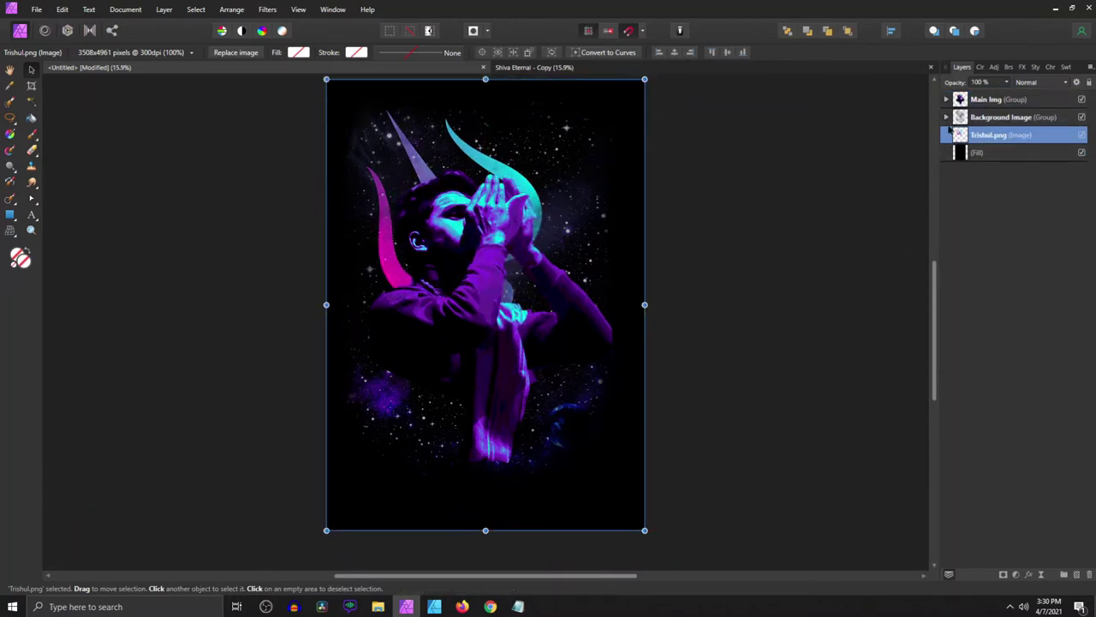
{"action": "scroll", "coordinate": [227, 397], "scroll_direction": "up", "scroll_amount": 1}
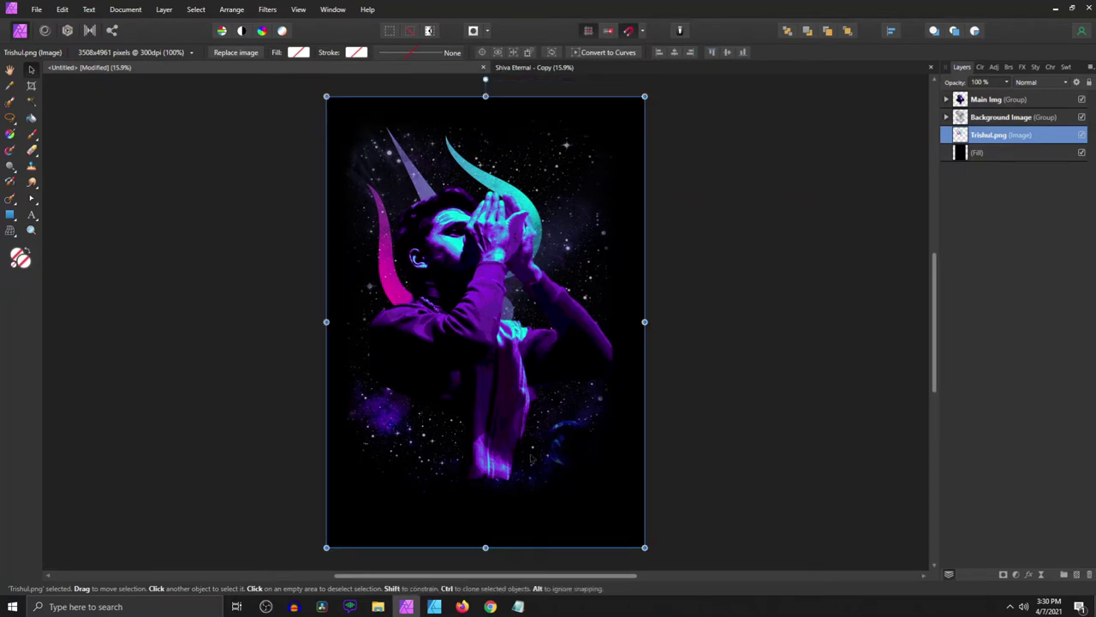
Step: Type the title SHIVA as artistic text and make it white
{"action": "left_click", "coordinate": [37, 221]}
{"action": "left_click", "coordinate": [68, 214]}
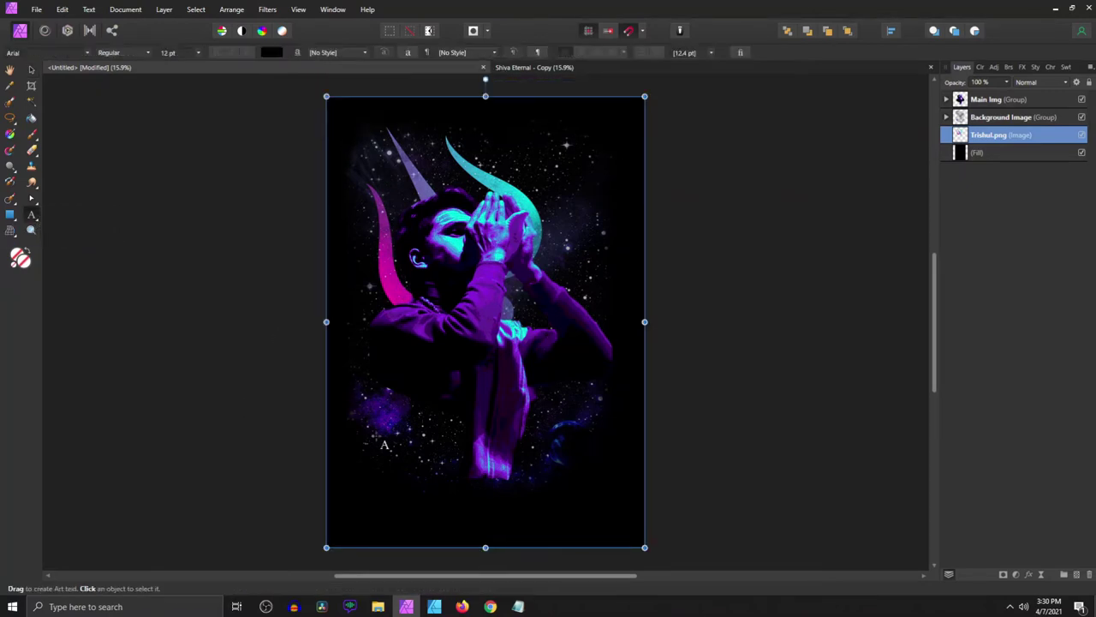
{"action": "type", "text": "SHIVA"}
{"action": "key", "text": "ctrl+a"}
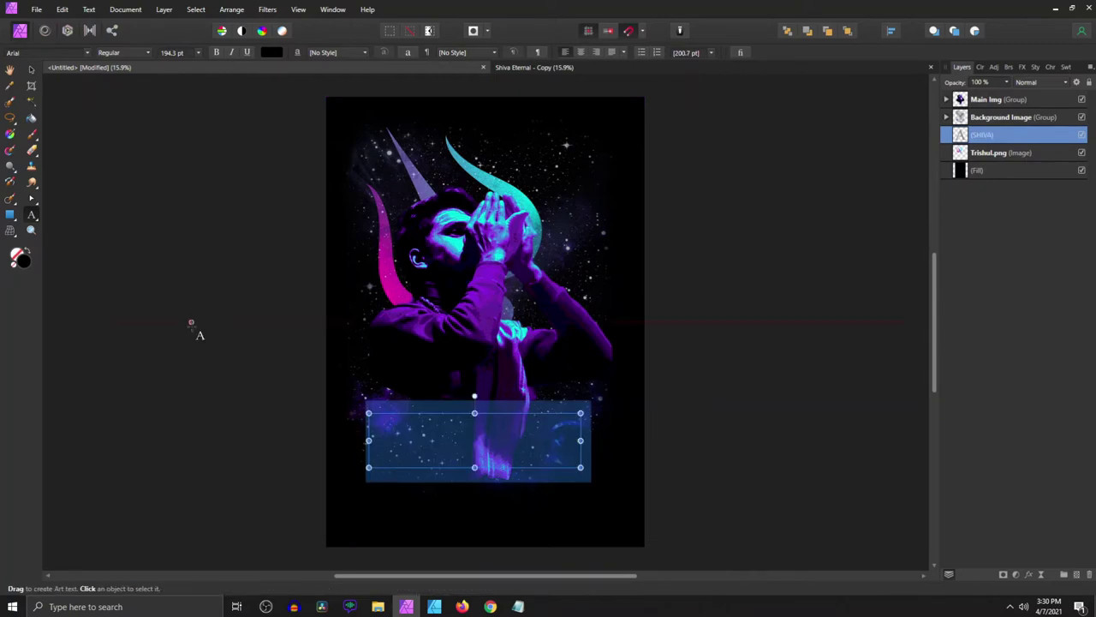
{"action": "left_click", "coordinate": [271, 53]}
{"action": "key", "text": "Escape"}
Step: Move the SHIVA layer to the top and set its font to Heartless
{"action": "left_click", "coordinate": [48, 52]}
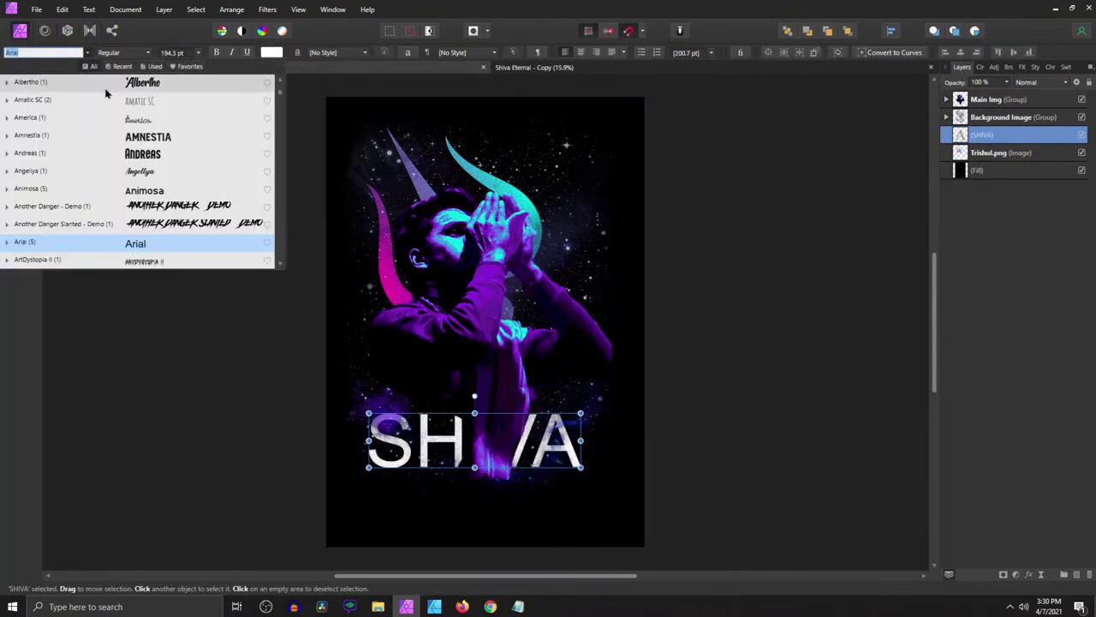
{"action": "left_click", "coordinate": [178, 209]}
{"action": "left_click_drag", "start_coordinate": [976, 137], "coordinate": [976, 94]}
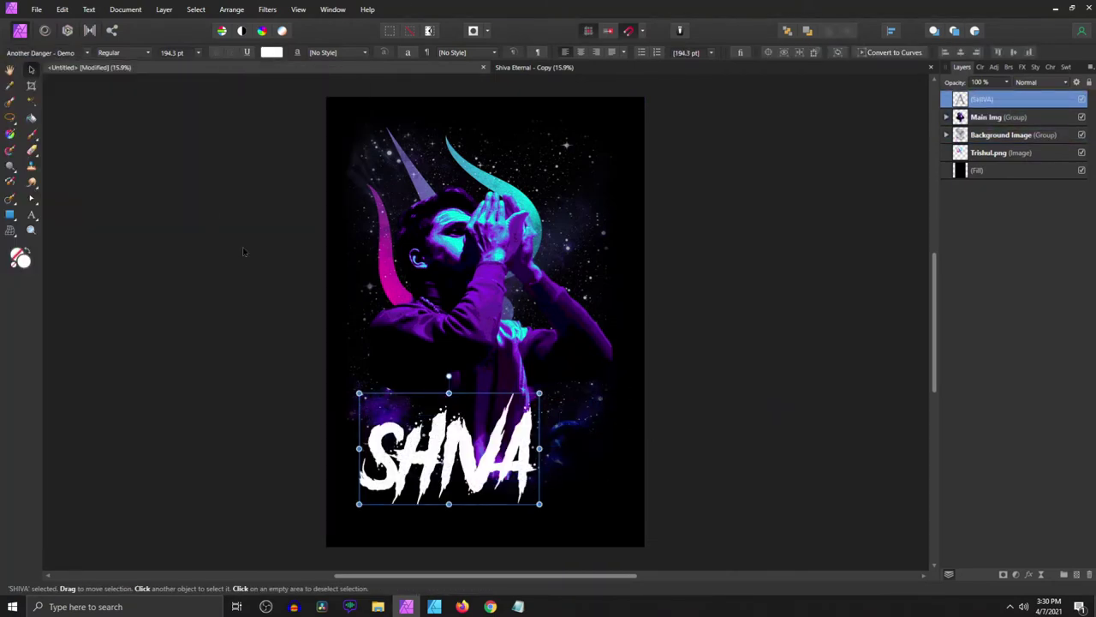
{"action": "left_click", "coordinate": [86, 52]}
{"action": "left_click", "coordinate": [87, 52]}
{"action": "left_click", "coordinate": [45, 53]}
{"action": "type", "text": "Heartless"}
{"action": "key", "text": "Return"}
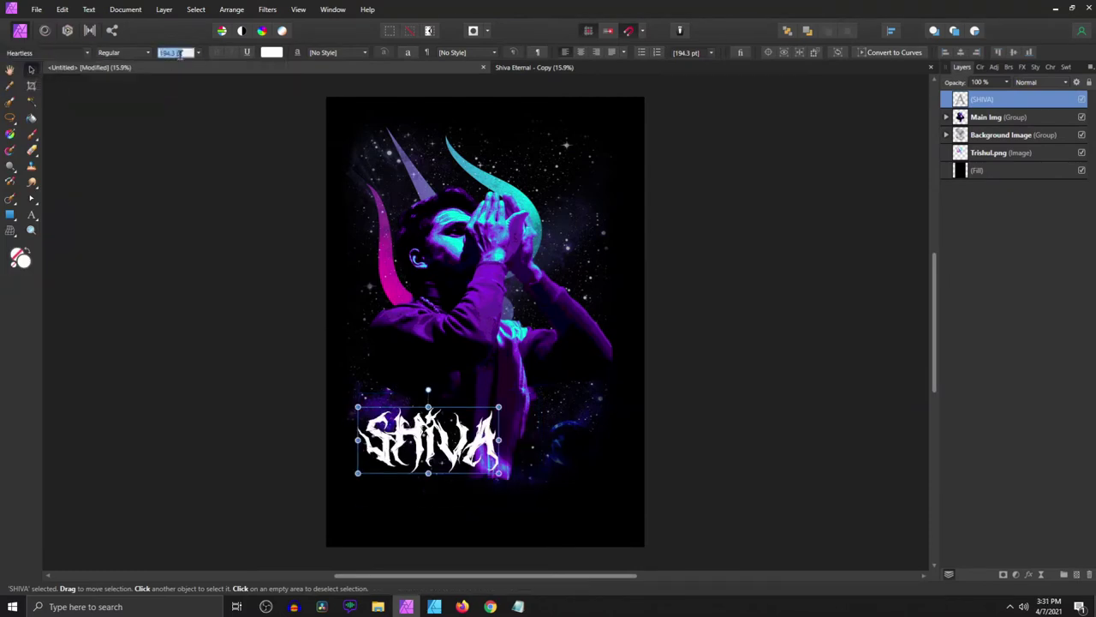
{"action": "type", "text": "370"}
Step: Enlarge SHIVA to 370 pt and nudge it slightly lower on the poster
{"action": "key", "text": "Return"}
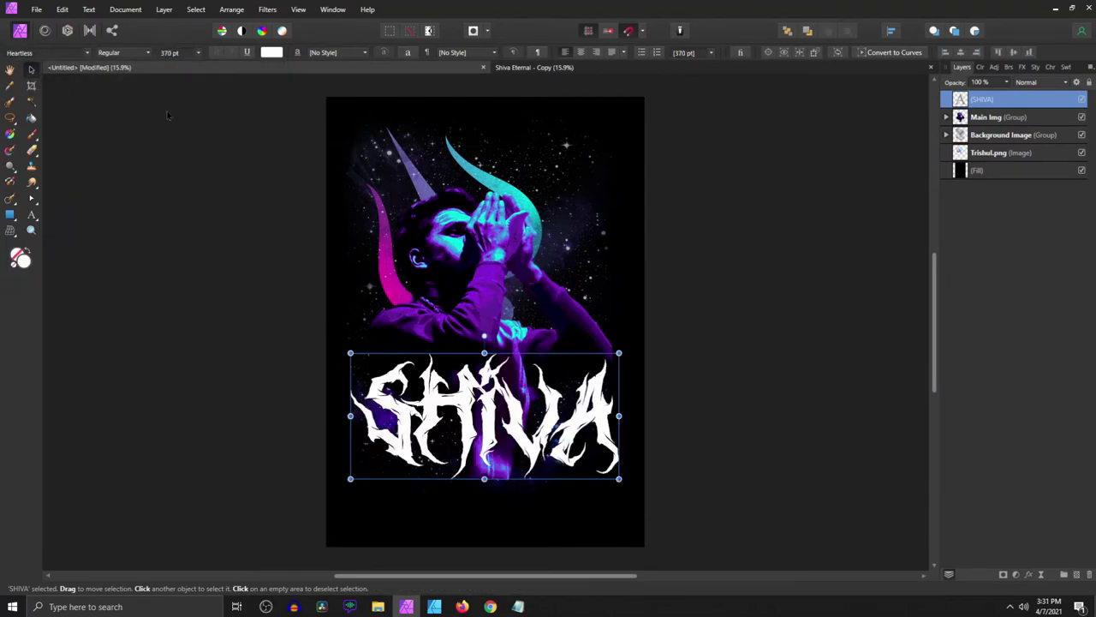
{"action": "left_click_drag", "start_coordinate": [465, 435], "coordinate": [459, 456]}
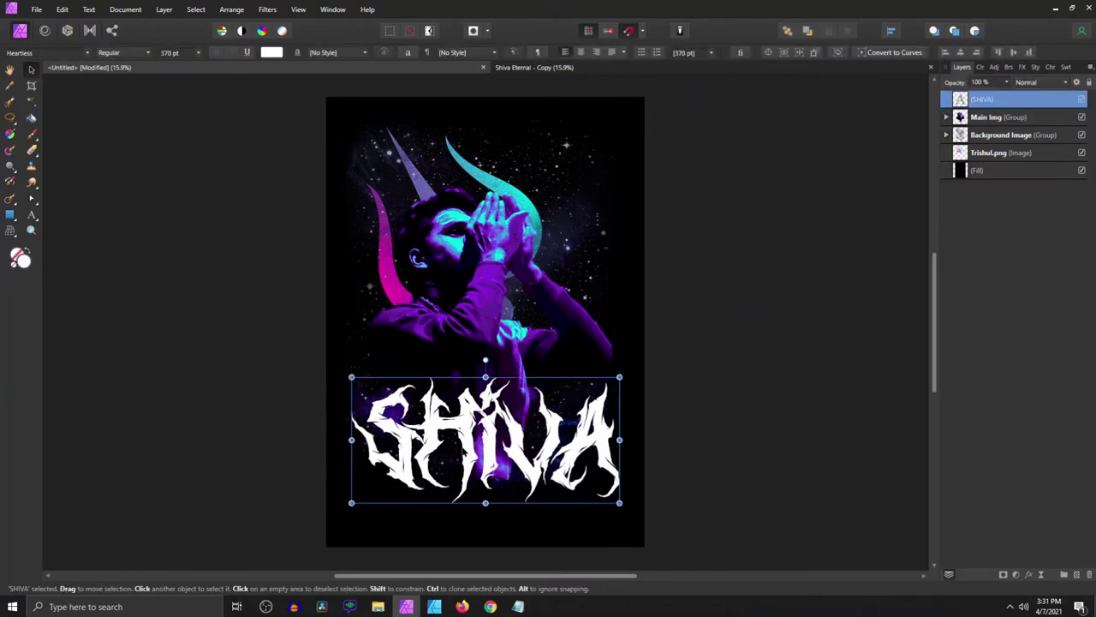
{"action": "left_click", "coordinate": [682, 385]}
{"action": "scroll", "coordinate": [681, 384], "scroll_direction": "down", "scroll_amount": 2}
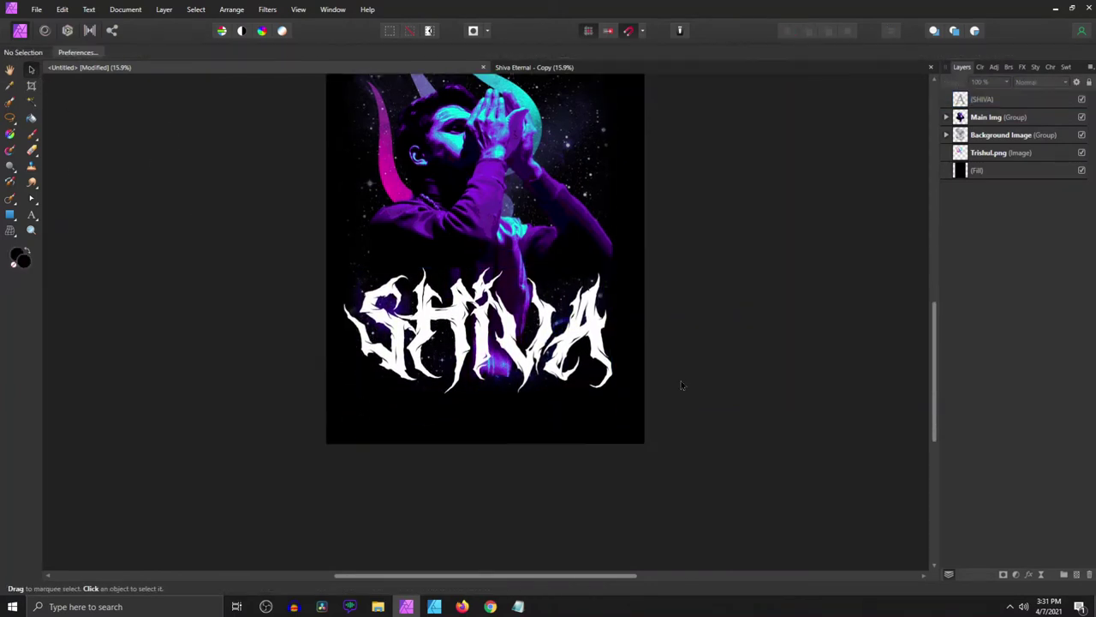
Step: Group the SHIVA title and give it a black 4 pt outline
{"action": "left_click", "coordinate": [1020, 99]}
{"action": "key", "text": "ctrl+g"}
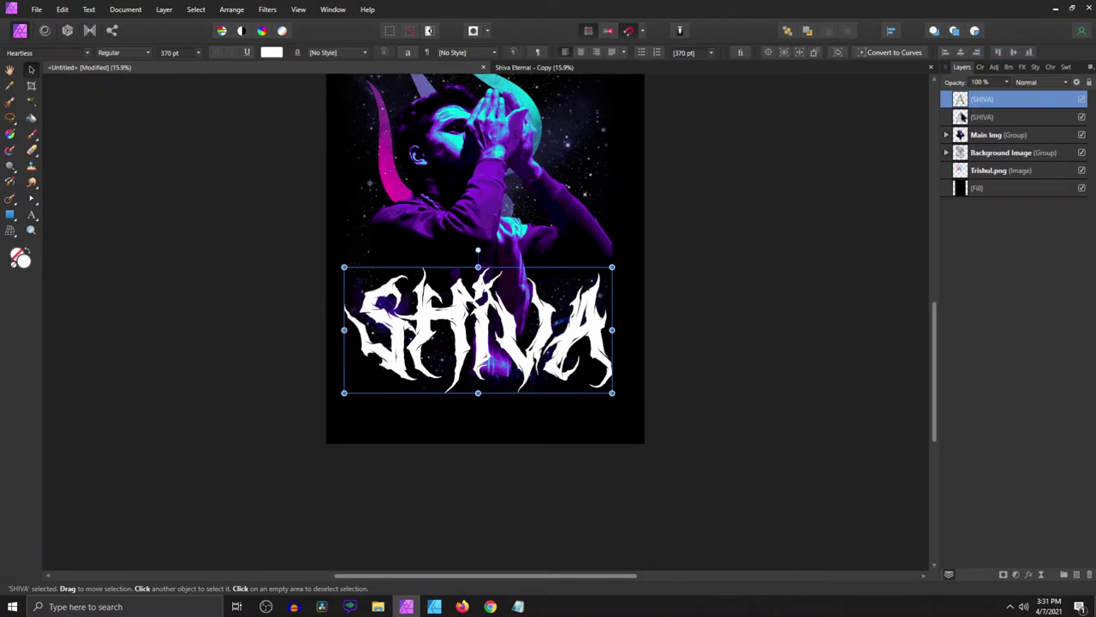
{"action": "left_click", "coordinate": [115, 54]}
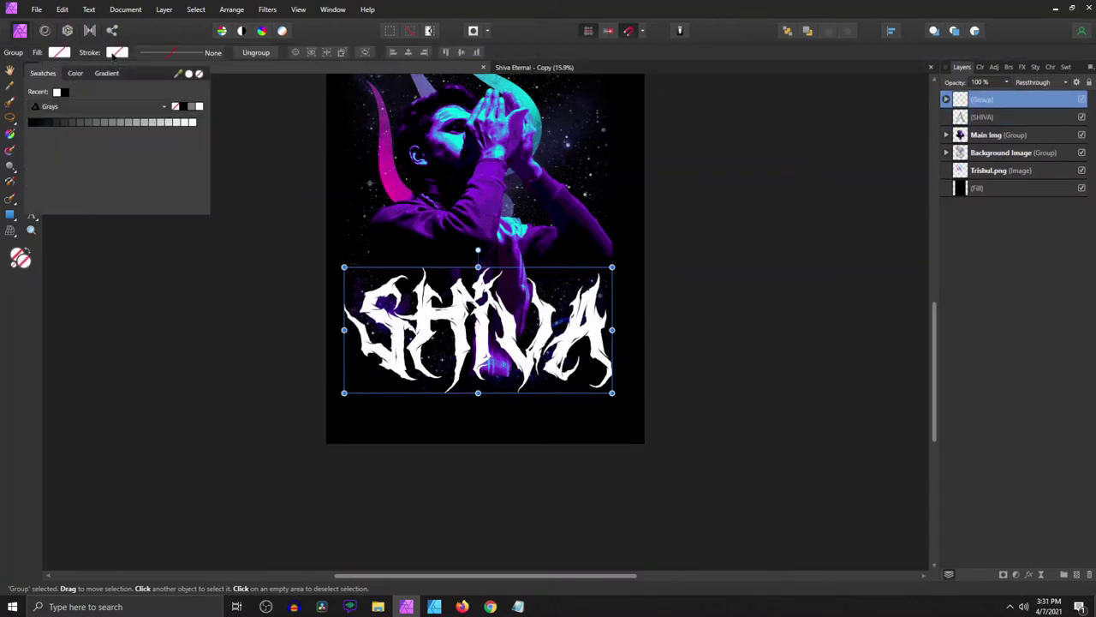
{"action": "left_click", "coordinate": [32, 123]}
{"action": "left_click", "coordinate": [175, 52]}
{"action": "type", "text": "4"}
{"action": "key", "text": "Return"}
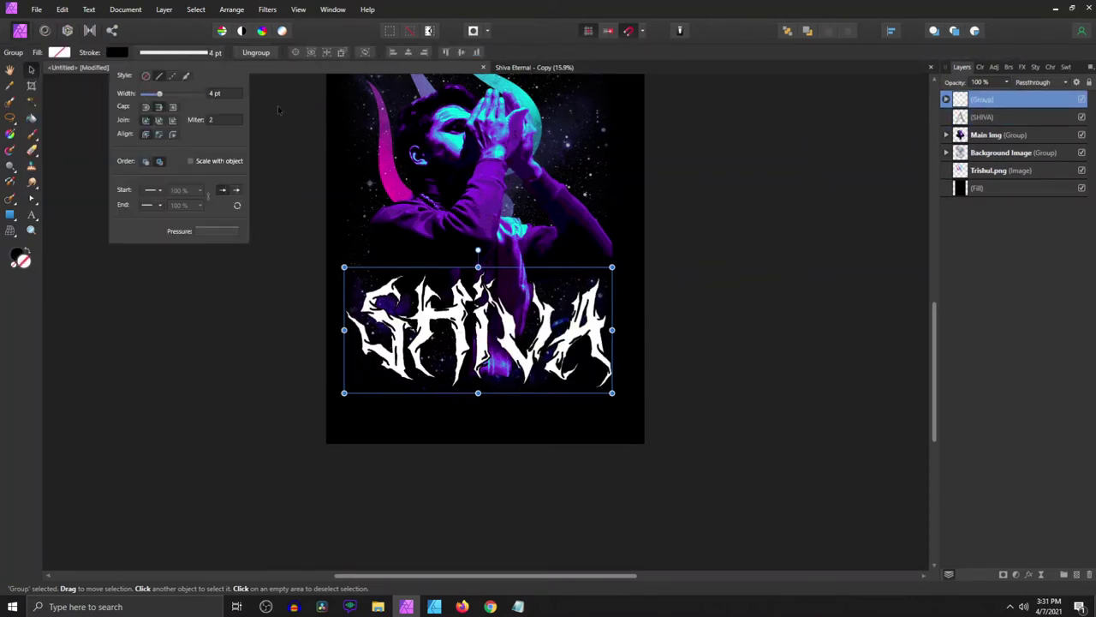
{"action": "type", "text": "3.5"}
{"action": "key", "text": "Return"}
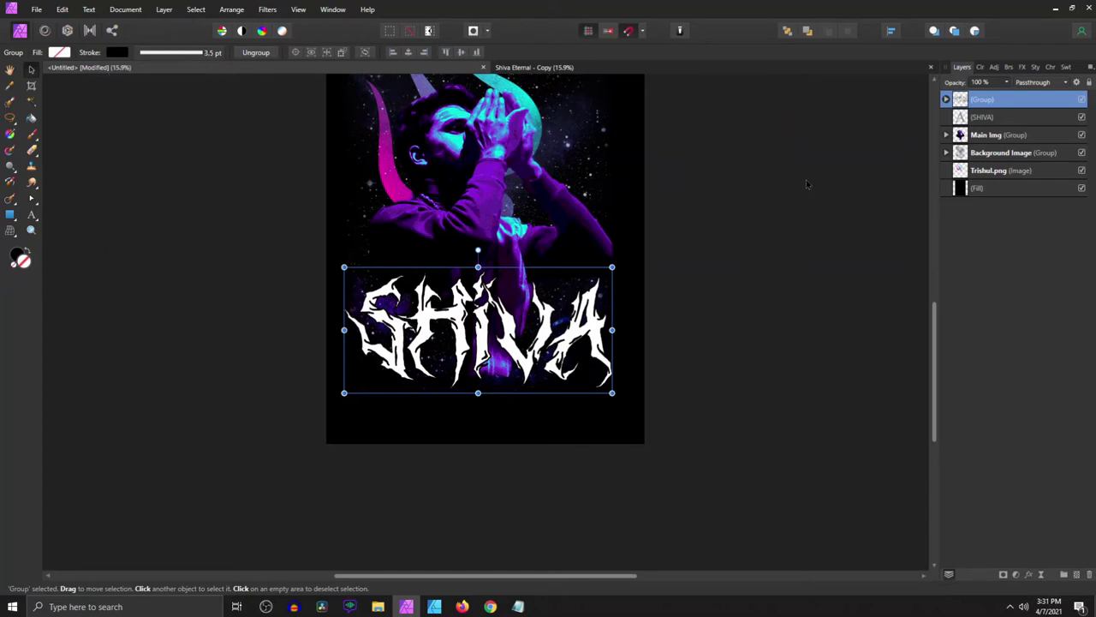
Step: Move SHIVA into the new group and rename the group 'Text'
{"action": "scroll", "coordinate": [484, 292], "scroll_direction": "up", "scroll_amount": 2}
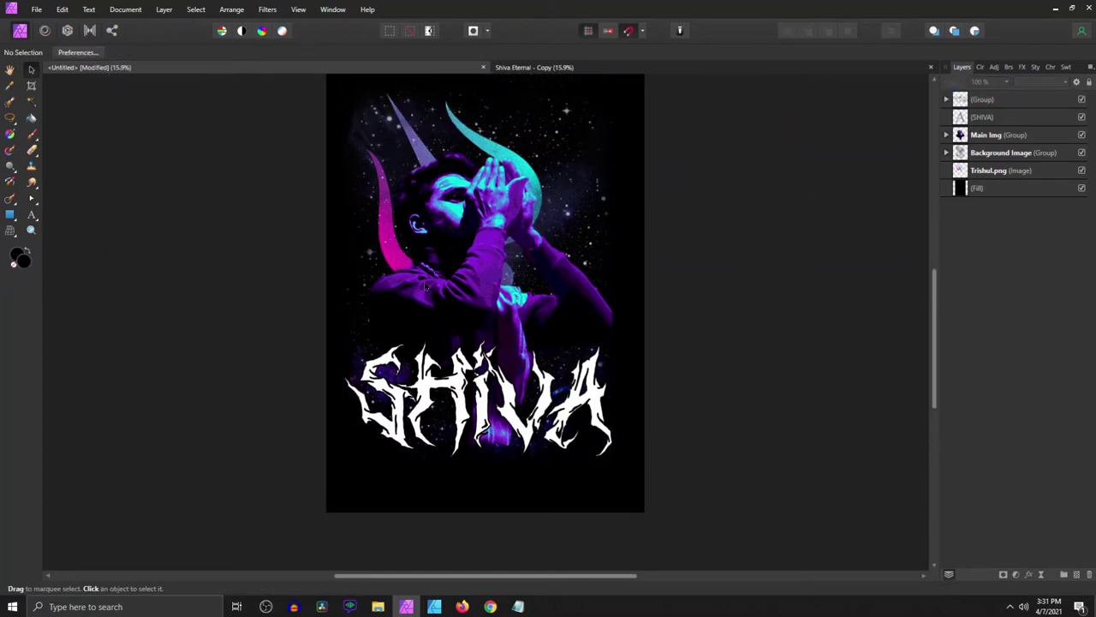
{"action": "left_click_drag", "start_coordinate": [994, 121], "coordinate": [993, 107]}
{"action": "double_click", "coordinate": [982, 100]}
{"action": "type", "text": "Text"}
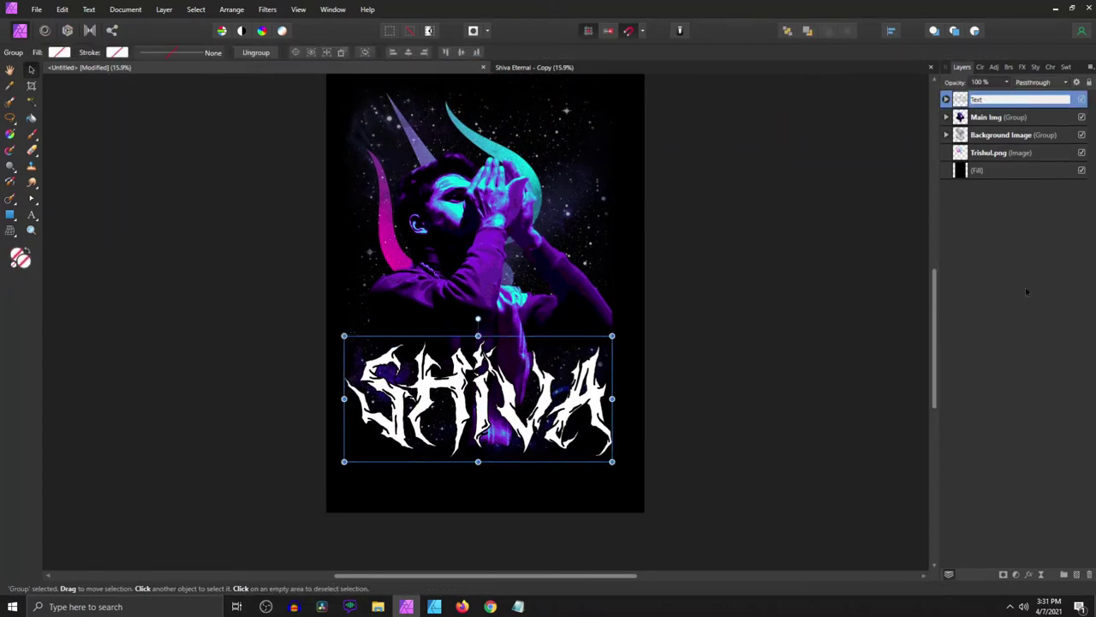
{"action": "key", "text": "Return"}
Step: Liquify the Text group, pushing the S, V and A of SHIVA into drips, then apply
{"action": "left_click", "coordinate": [1031, 576]}
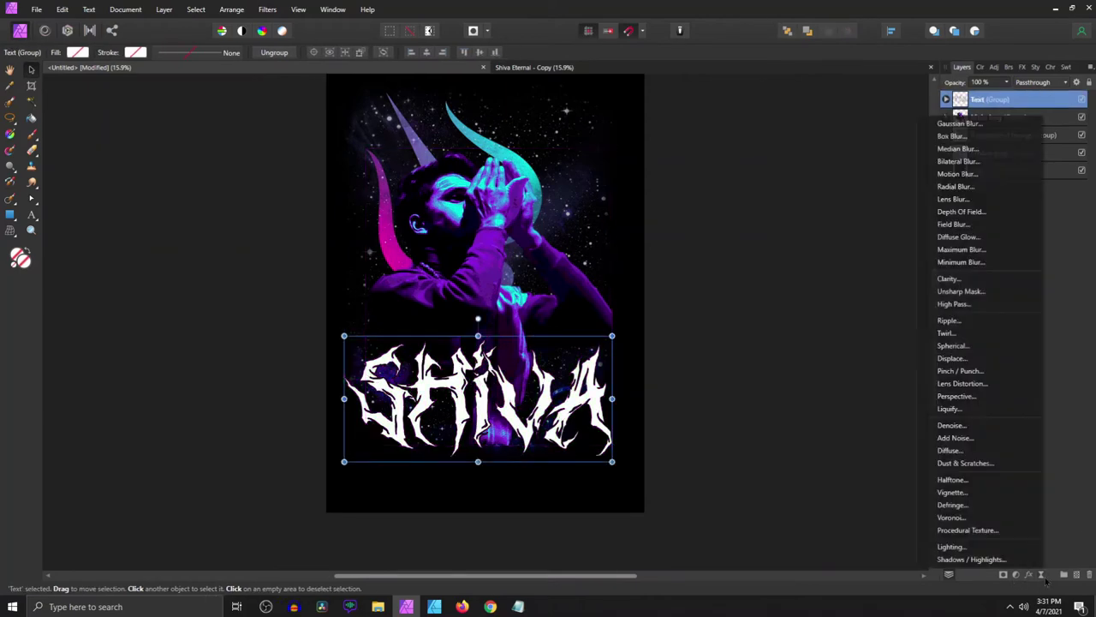
{"action": "left_click", "coordinate": [959, 412]}
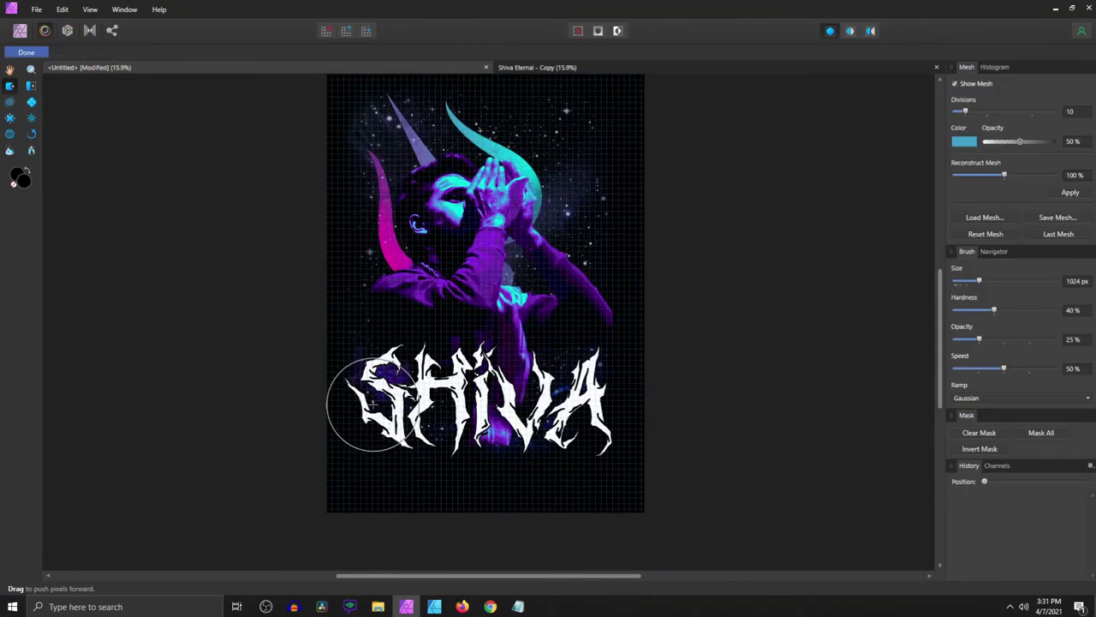
{"action": "left_click_drag", "start_coordinate": [364, 409], "coordinate": [466, 376]}
{"action": "mouse_move", "coordinate": [465, 306]}
{"action": "left_mouse_down"}
{"action": "mouse_move", "coordinate": [447, 386]}
{"action": "mouse_move", "coordinate": [532, 390]}
{"action": "mouse_move", "coordinate": [548, 343]}
{"action": "left_mouse_up"}
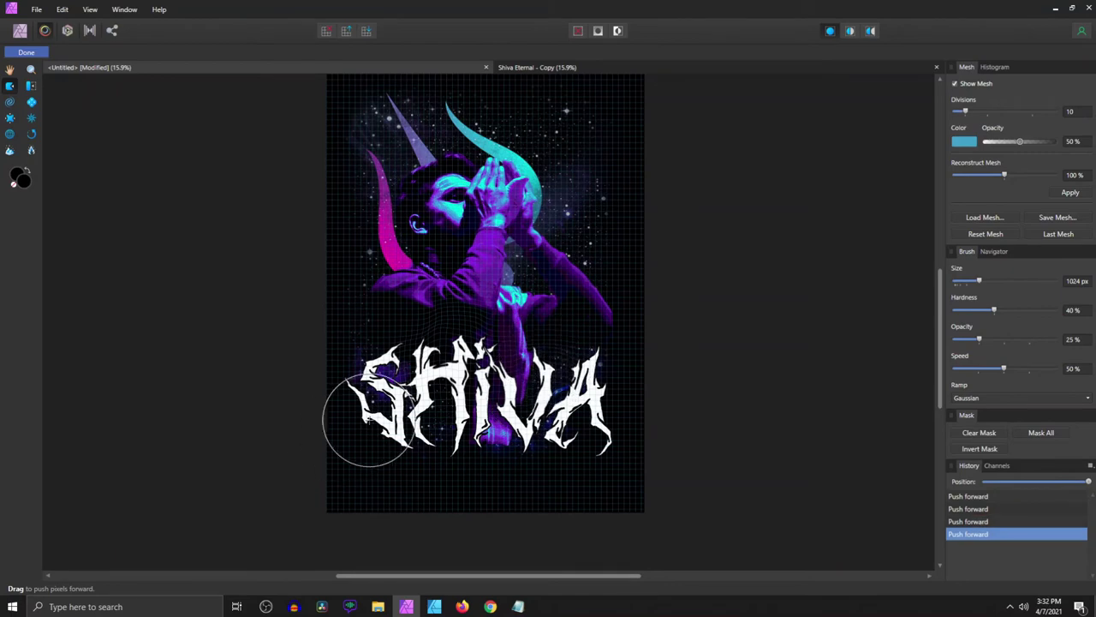
{"action": "mouse_move", "coordinate": [362, 420]}
{"action": "left_mouse_down"}
{"action": "mouse_move", "coordinate": [385, 453]}
{"action": "mouse_move", "coordinate": [371, 431]}
{"action": "mouse_move", "coordinate": [379, 514]}
{"action": "mouse_move", "coordinate": [379, 453]}
{"action": "mouse_move", "coordinate": [441, 472]}
{"action": "left_mouse_up"}
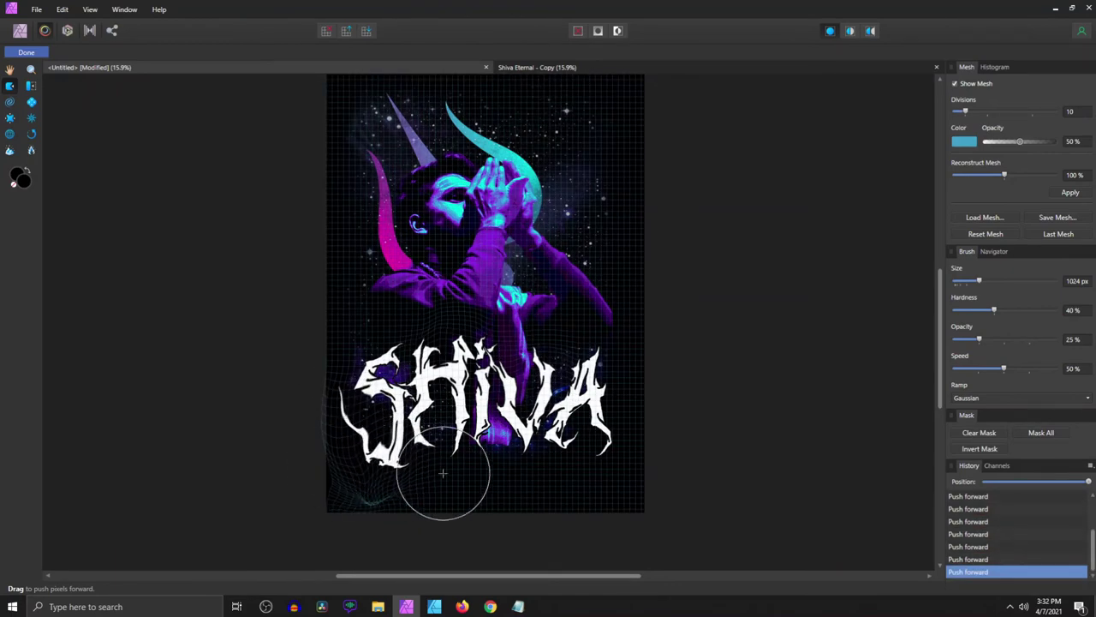
{"action": "left_click_drag", "start_coordinate": [602, 468], "coordinate": [599, 477]}
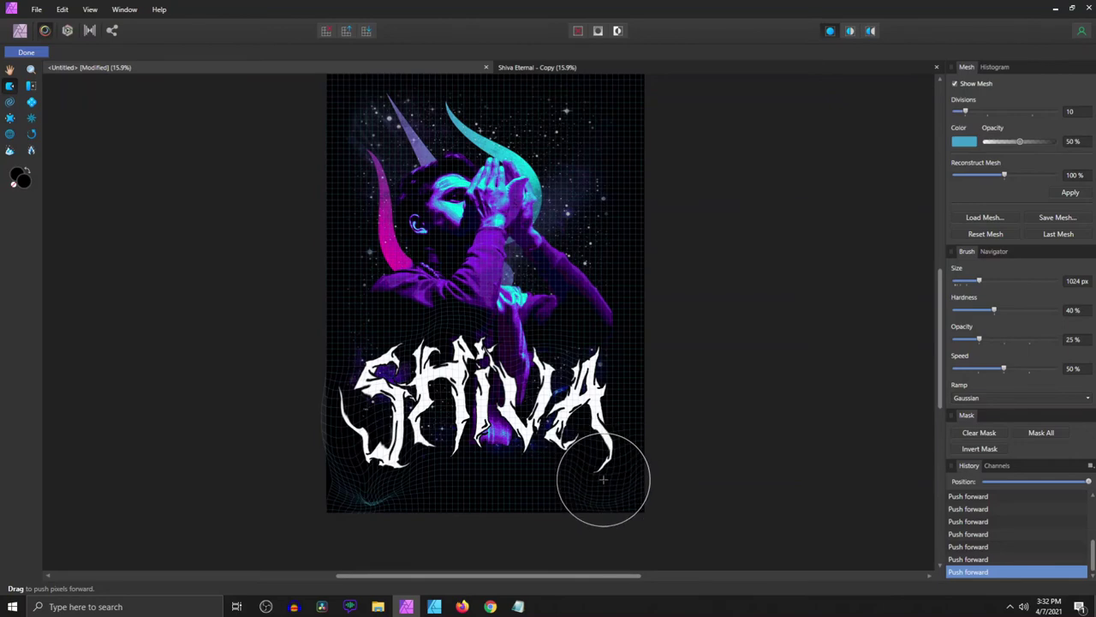
{"action": "mouse_move", "coordinate": [465, 484]}
{"action": "left_mouse_down"}
{"action": "mouse_move", "coordinate": [438, 452]}
{"action": "mouse_move", "coordinate": [513, 465]}
{"action": "mouse_move", "coordinate": [524, 447]}
{"action": "left_mouse_up"}
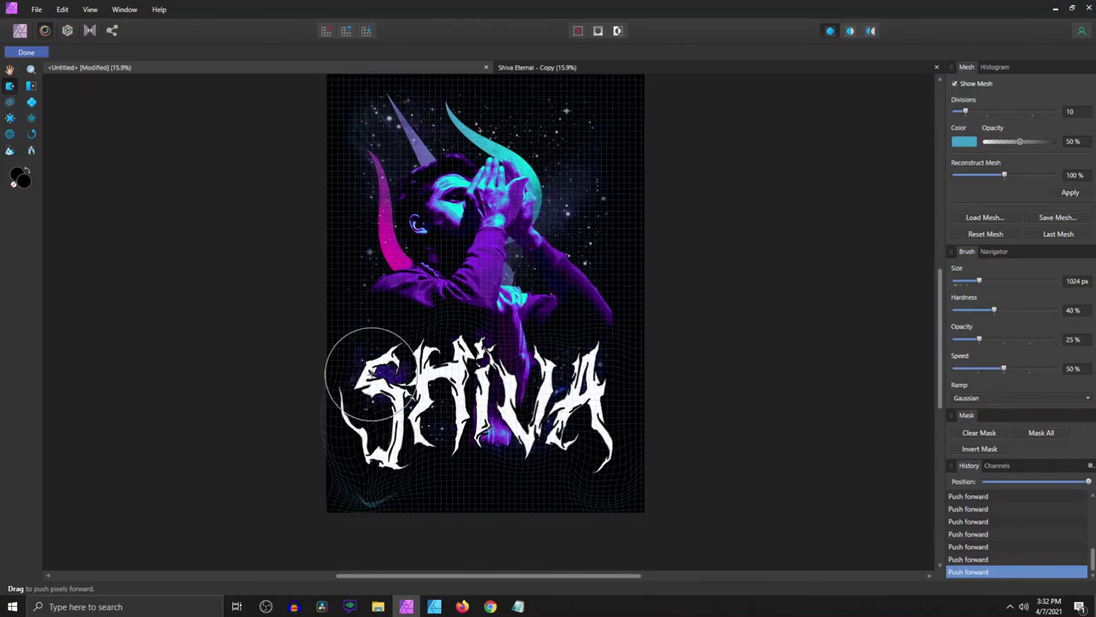
{"action": "key", "text": "Return"}
Step: Nudge the SHIVA text group slightly lower on the poster
{"action": "left_click", "coordinate": [993, 100]}
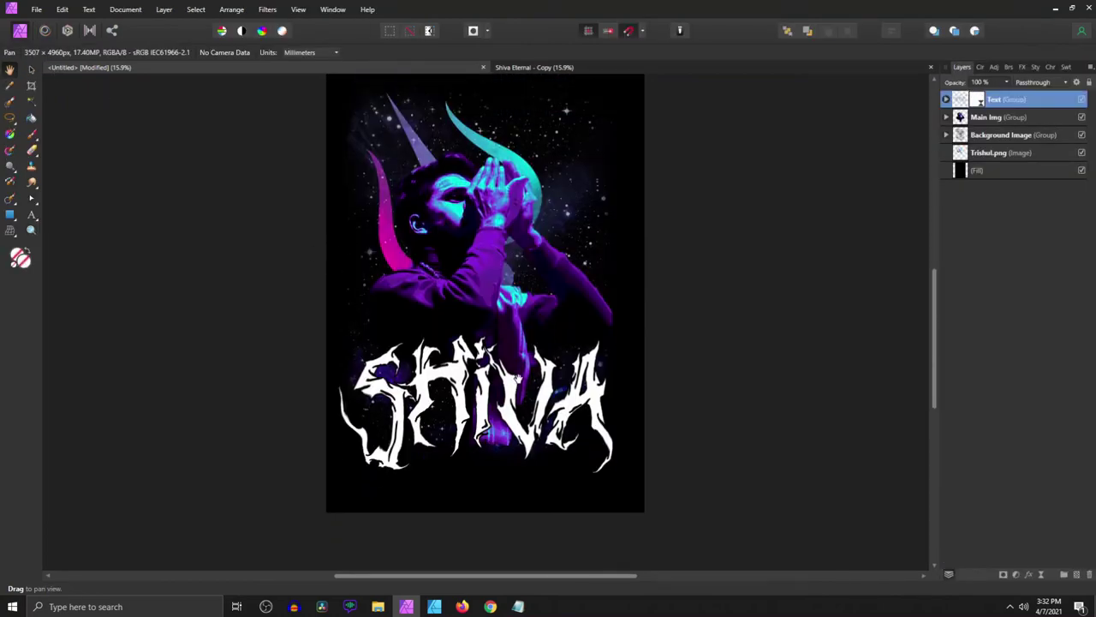
{"action": "key", "text": "v"}
{"action": "left_click_drag", "start_coordinate": [514, 394], "coordinate": [517, 402]}
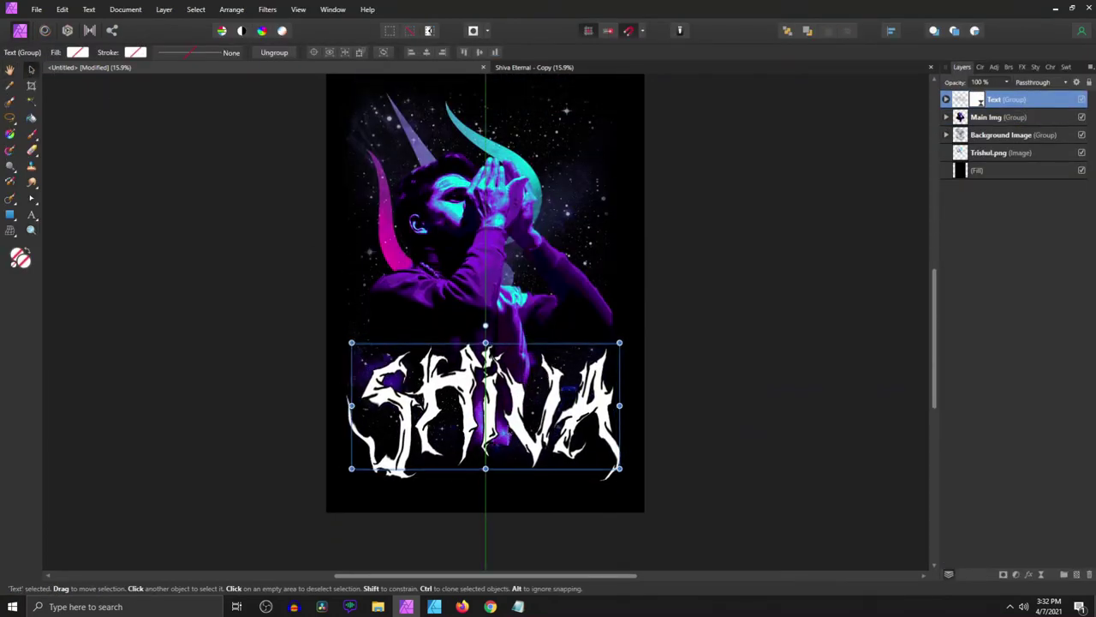
{"action": "left_click", "coordinate": [754, 369]}
Step: Add the word 'eternal' below SHIVA in the Proclamate Heavy font
{"action": "key", "text": "t"}
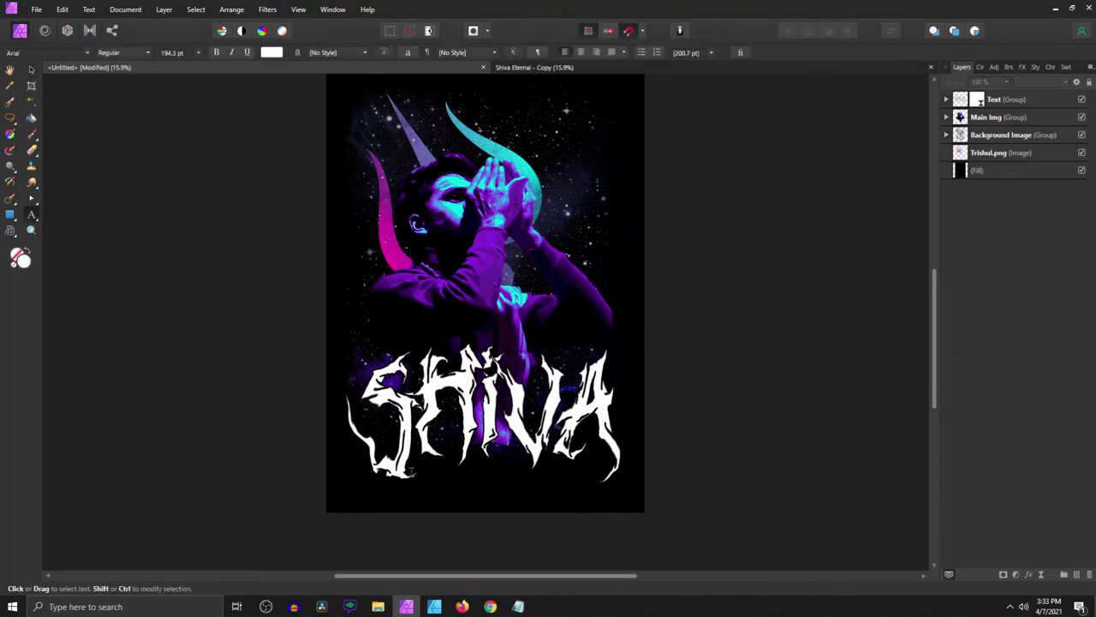
{"action": "left_click_drag", "start_coordinate": [423, 482], "coordinate": [442, 497]}
{"action": "type", "text": "eternal"}
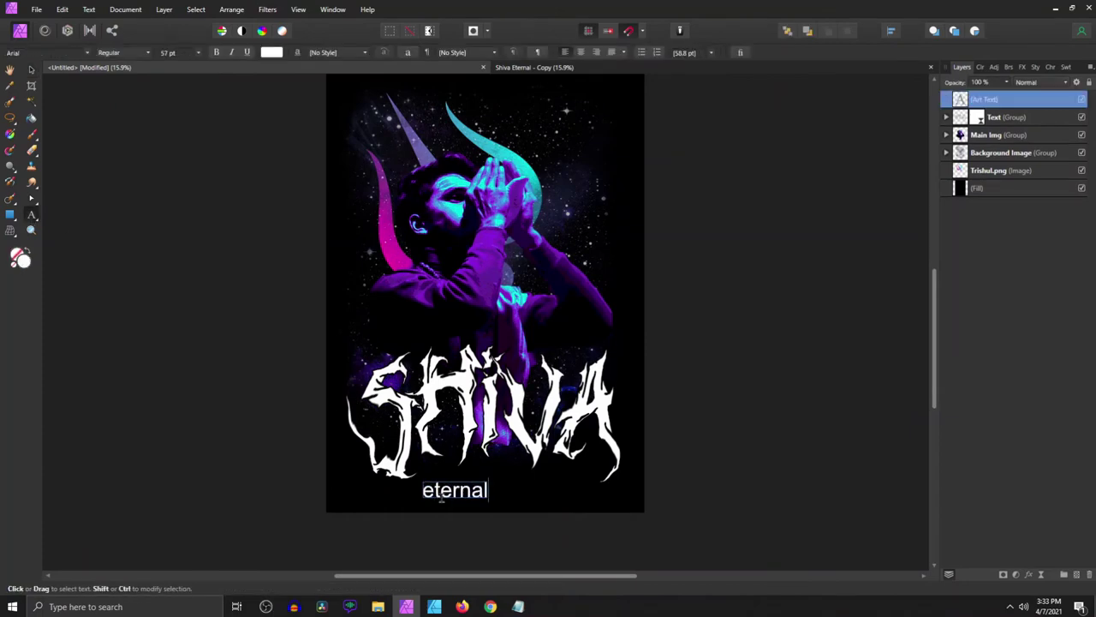
{"action": "key", "text": "ctrl+a"}
{"action": "left_click", "coordinate": [42, 52]}
{"action": "scroll", "coordinate": [207, 162], "scroll_direction": "down", "scroll_amount": 5}
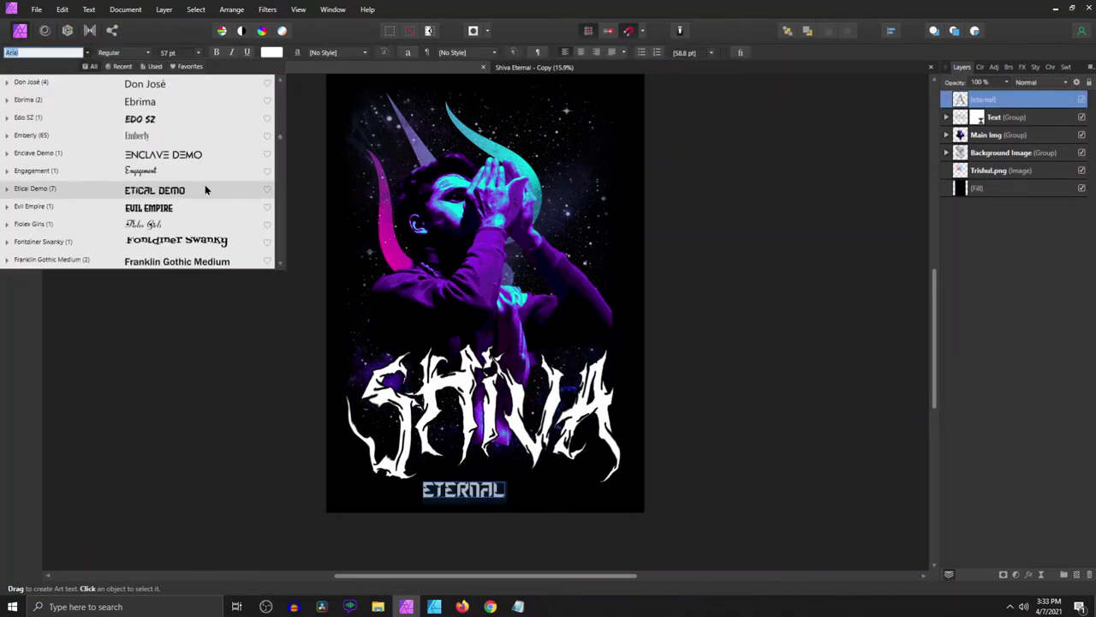
{"action": "scroll", "coordinate": [205, 185], "scroll_direction": "down", "scroll_amount": 10}
{"action": "scroll", "coordinate": [205, 184], "scroll_direction": "down", "scroll_amount": 10}
{"action": "scroll", "coordinate": [203, 196], "scroll_direction": "down", "scroll_amount": 10}
{"action": "scroll", "coordinate": [203, 192], "scroll_direction": "up", "scroll_amount": 3}
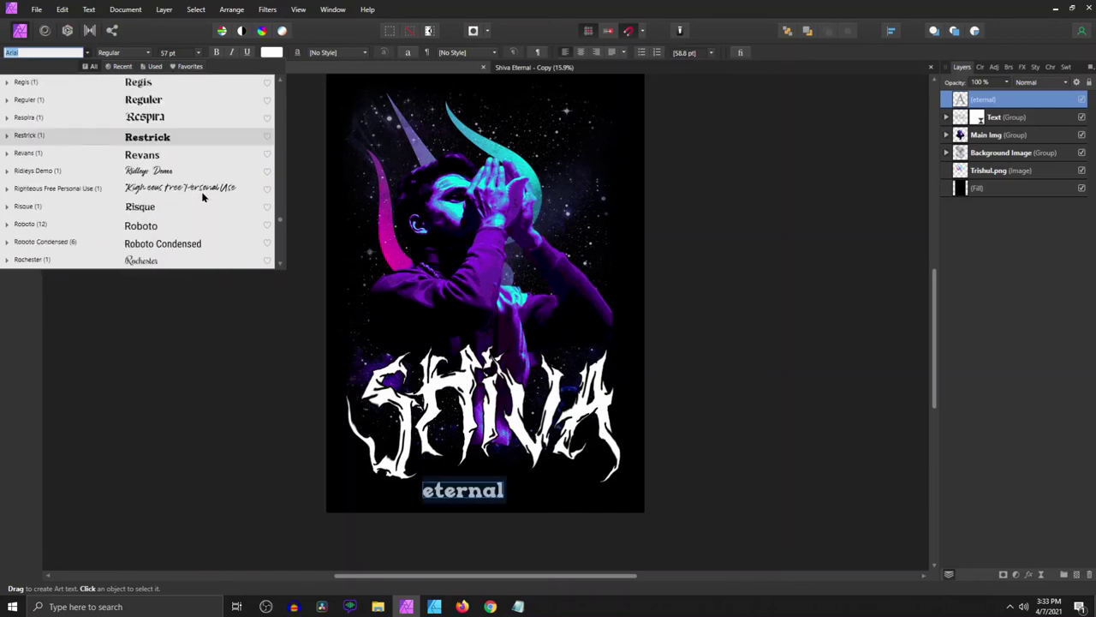
{"action": "scroll", "coordinate": [203, 192], "scroll_direction": "up", "scroll_amount": 10}
{"action": "scroll", "coordinate": [203, 193], "scroll_direction": "up", "scroll_amount": 5}
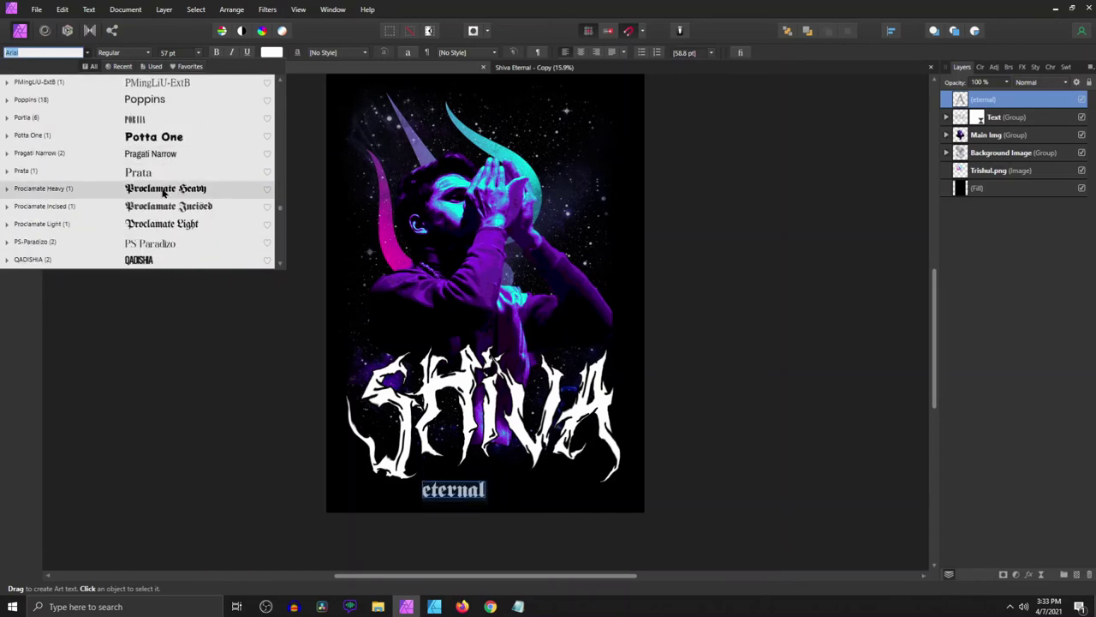
{"action": "left_click", "coordinate": [164, 188]}
Step: Widen the letter spacing of 'eternal' and check its placement under the title
{"action": "left_click", "coordinate": [30, 72]}
{"action": "key", "text": "alt+Right"}
{"action": "key", "text": "alt+Right"}
{"action": "key", "text": "alt+Right"}
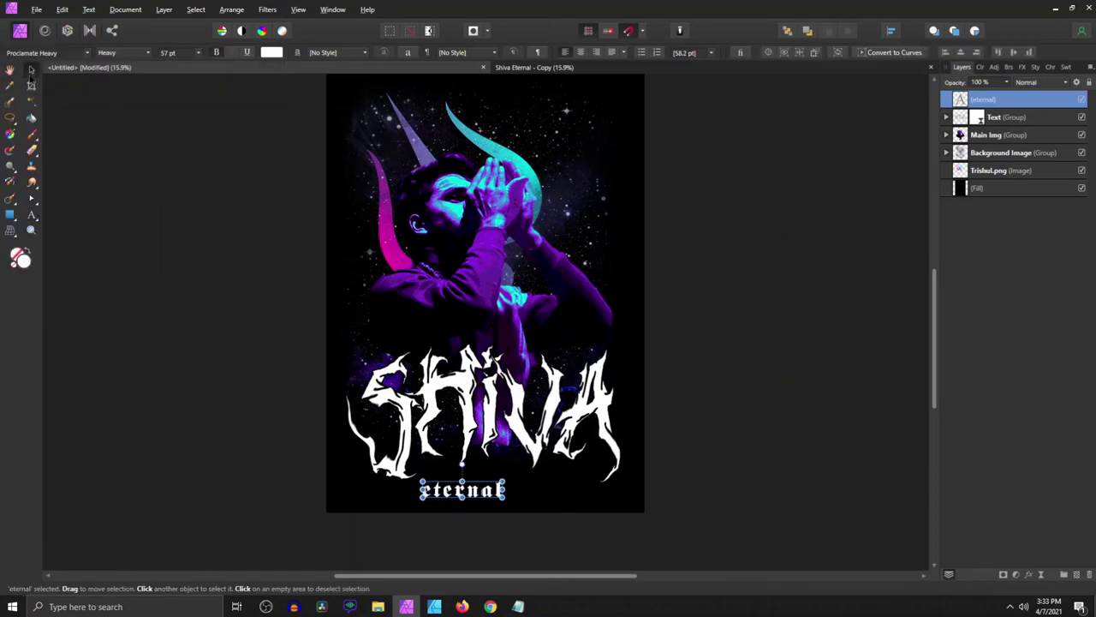
{"action": "key", "text": "alt+Right"}
{"action": "key", "text": "alt+Right"}
{"action": "key", "text": "alt+Right"}
{"action": "key", "text": "alt+Right"}
{"action": "key", "text": "alt+Right"}
{"action": "key", "text": "alt+Right"}
{"action": "key", "text": "alt+Right"}
{"action": "key", "text": "alt+Right"}
{"action": "key", "text": "alt+Right"}
{"action": "key", "text": "alt+Left"}
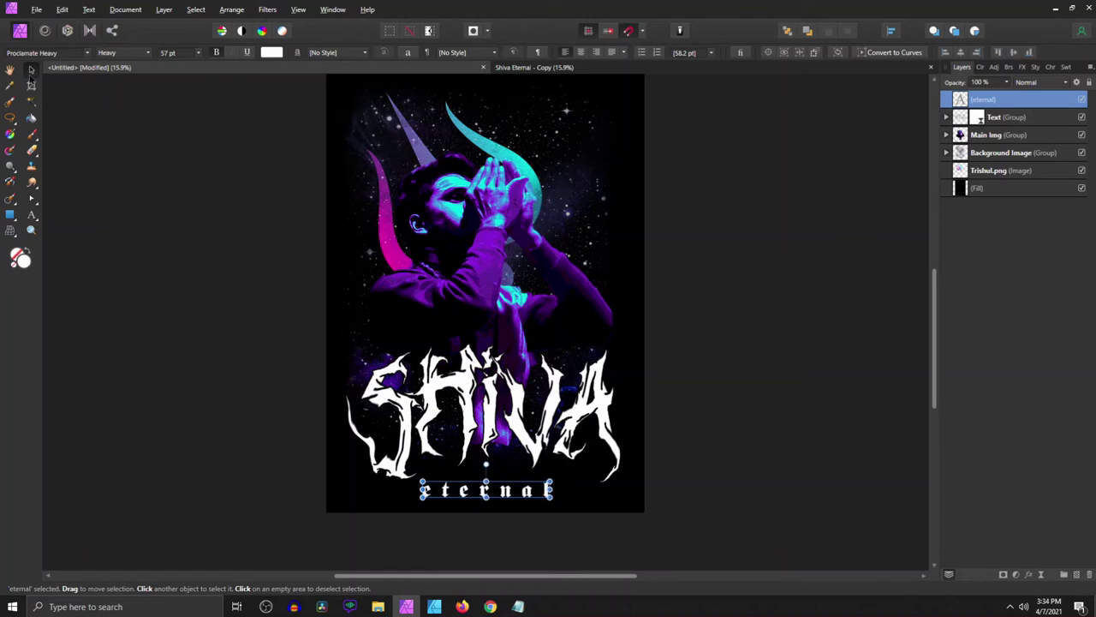
{"action": "left_click_drag", "start_coordinate": [495, 499], "coordinate": [508, 500]}
{"action": "scroll", "coordinate": [511, 523], "scroll_direction": "up", "scroll_amount": 1}
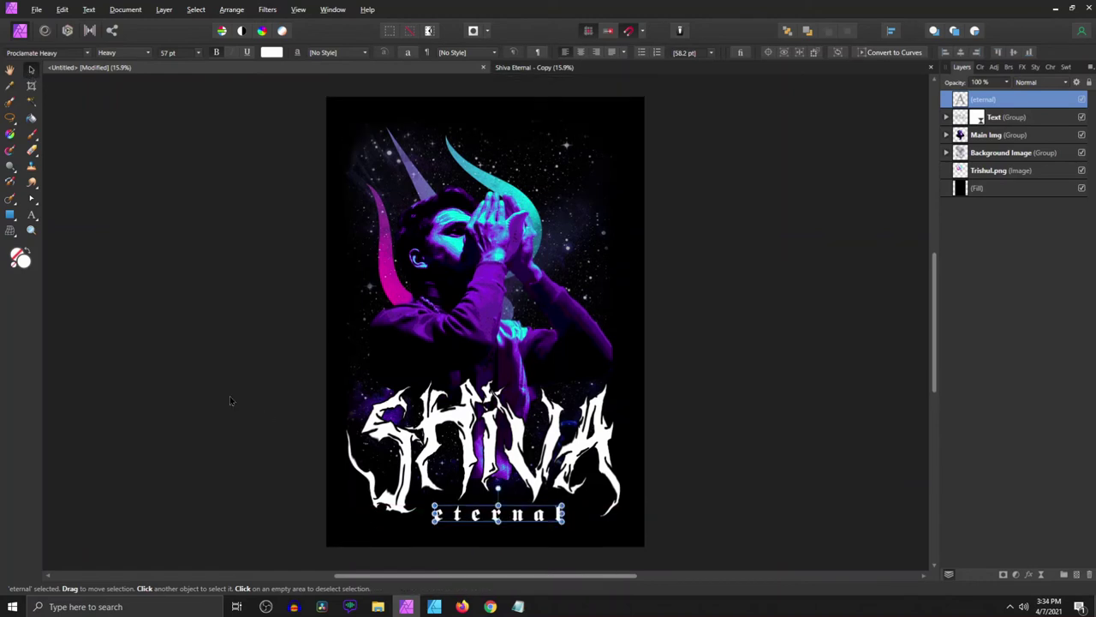
{"action": "key", "text": "ctrl+d"}
{"action": "left_click", "coordinate": [511, 518]}
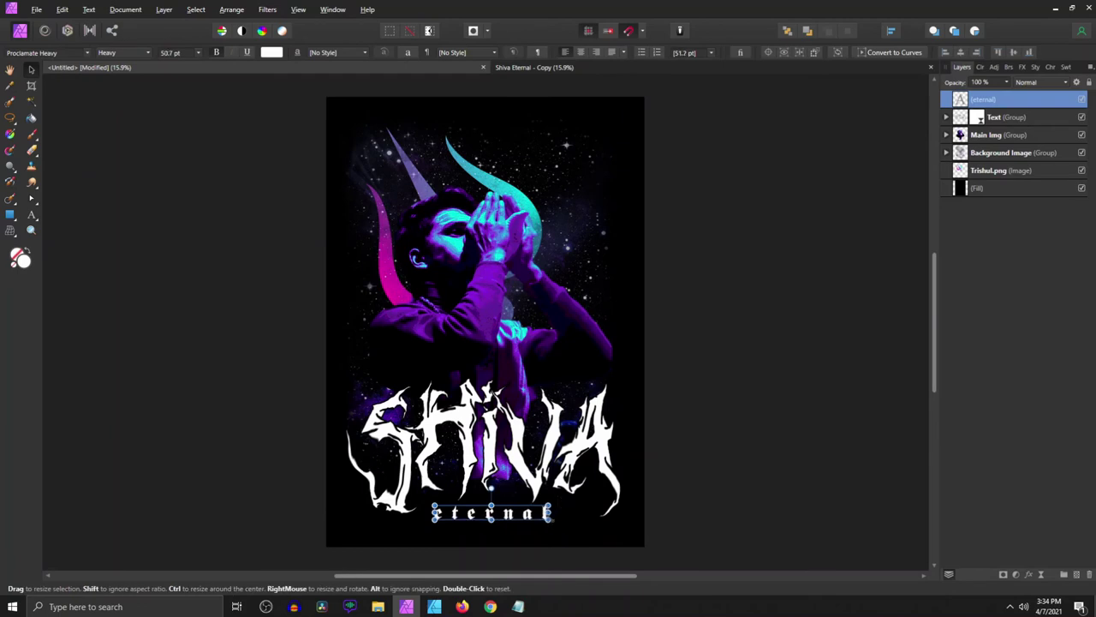
{"action": "left_click", "coordinate": [683, 490]}
{"action": "left_click", "coordinate": [511, 512]}
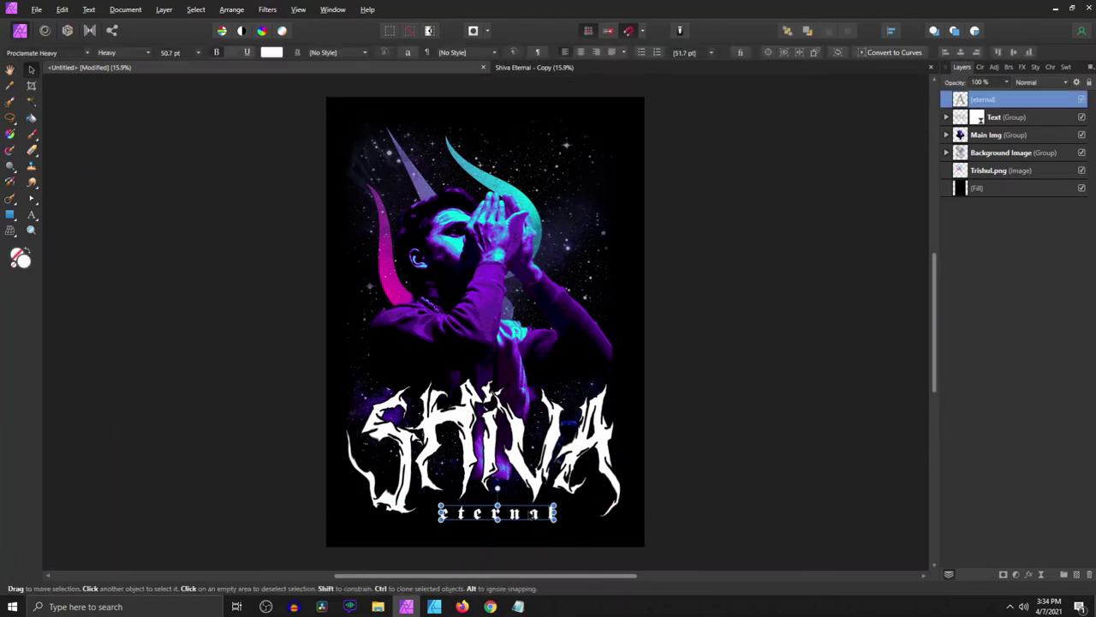
{"action": "left_click", "coordinate": [742, 392]}
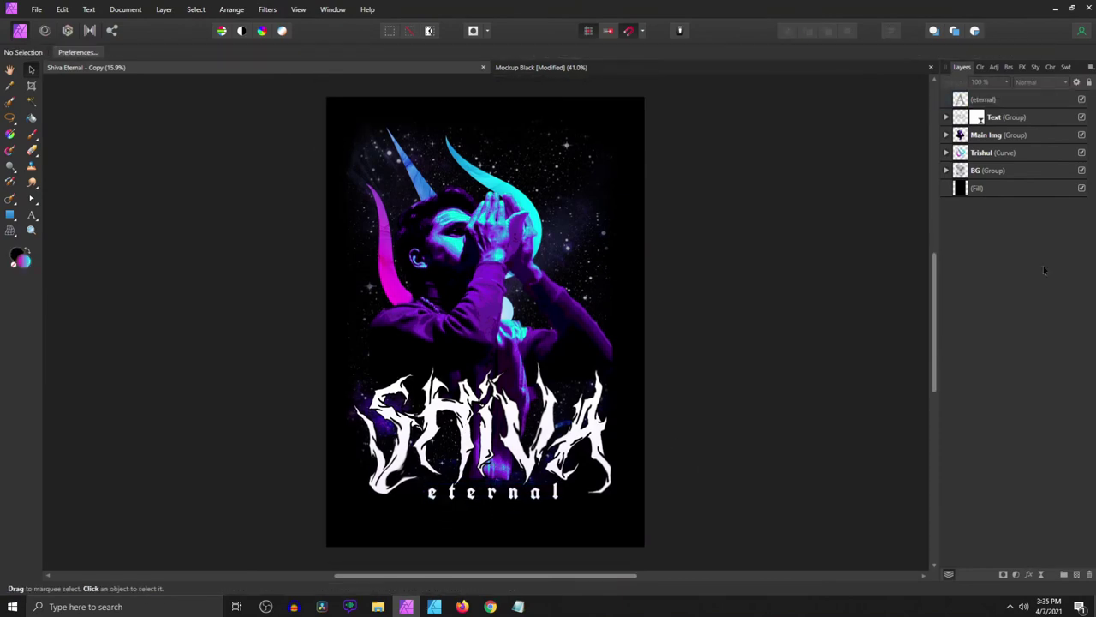
Step: Hide the black Fill layer, merge the visible artwork, and paste it onto Mockup Black
{"action": "left_click", "coordinate": [1082, 188]}
{"action": "left_click", "coordinate": [993, 171]}
{"action": "left_click", "coordinate": [999, 100], "text": "shift"}
{"action": "right_click", "coordinate": [999, 101]}
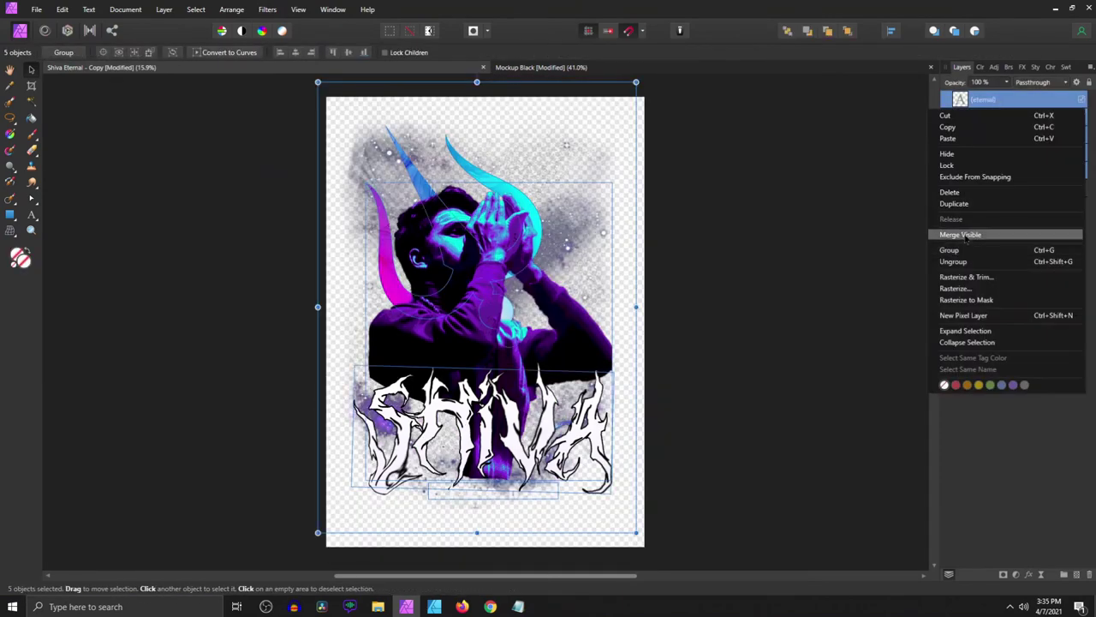
{"action": "left_click", "coordinate": [977, 236]}
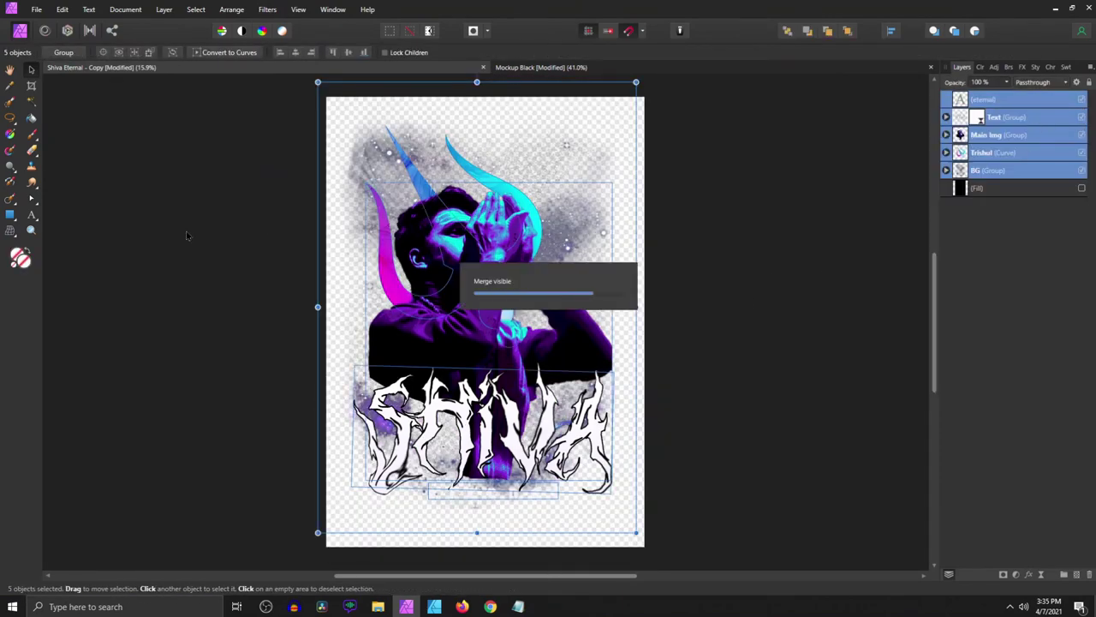
{"action": "key", "text": "ctrl+c"}
{"action": "left_click", "coordinate": [539, 67]}
{"action": "key", "text": "ctrl+v"}
Step: Shrink the pasted SHIVA eternal artwork and centre it on the black T-shirt's chest
{"action": "mouse_move", "coordinate": [291, 99]}
{"action": "left_mouse_down"}
{"action": "mouse_move", "coordinate": [364, 203]}
{"action": "mouse_move", "coordinate": [363, 177]}
{"action": "mouse_move", "coordinate": [389, 190]}
{"action": "left_mouse_up"}
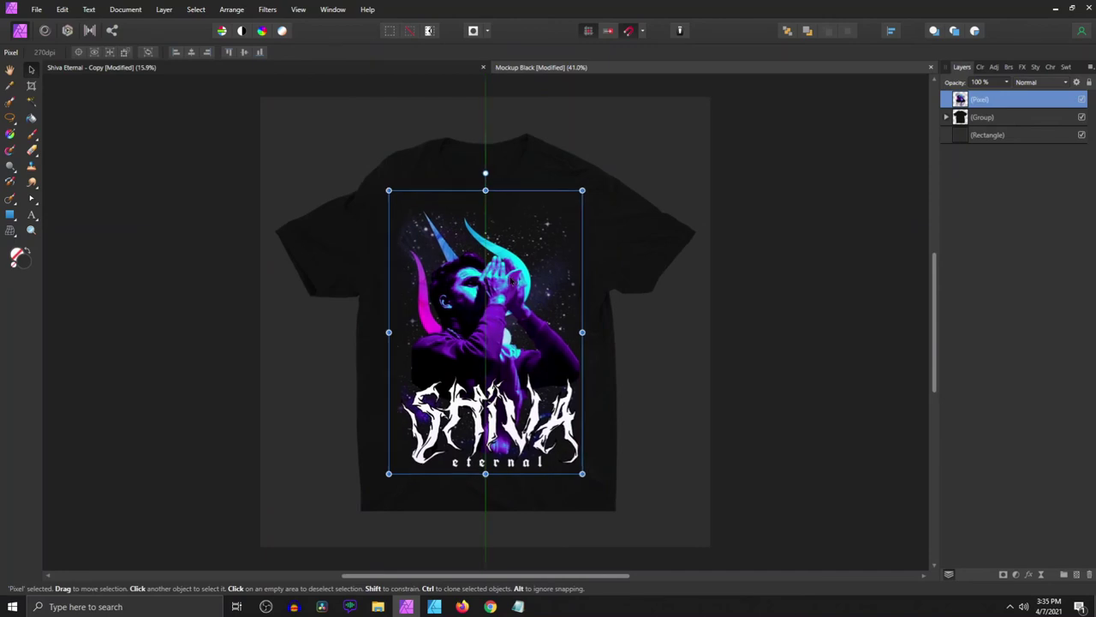
{"action": "left_click_drag", "start_coordinate": [510, 280], "coordinate": [497, 303]}
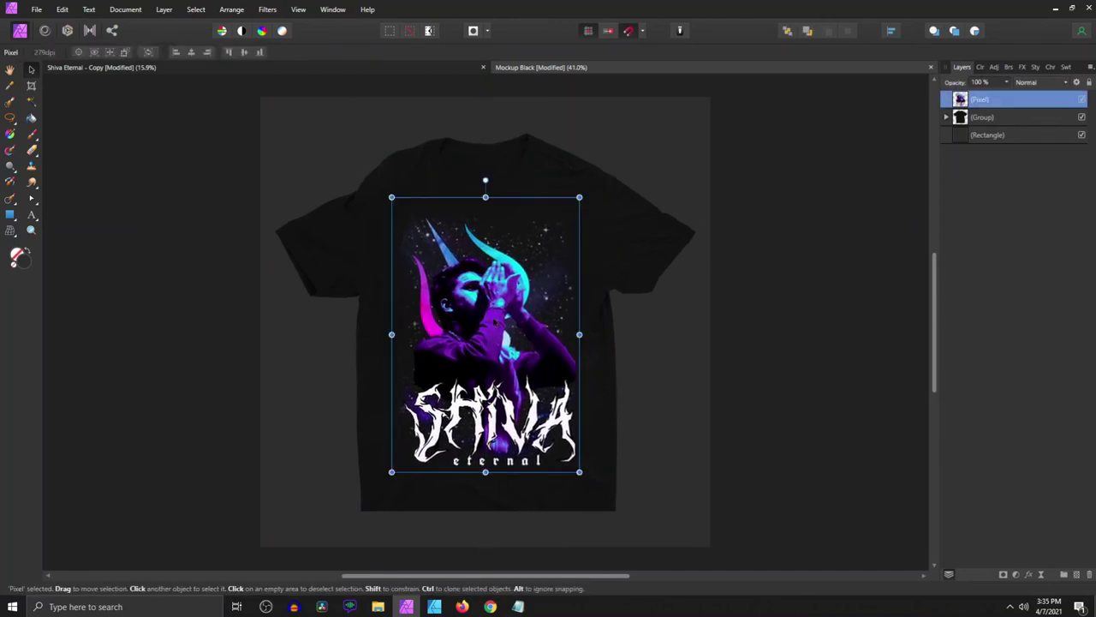
{"action": "left_click", "coordinate": [773, 358]}
{"action": "scroll", "coordinate": [484, 377], "scroll_direction": "up", "scroll_amount": 3}
{"action": "scroll", "coordinate": [635, 374], "scroll_direction": "up", "scroll_amount": 2}
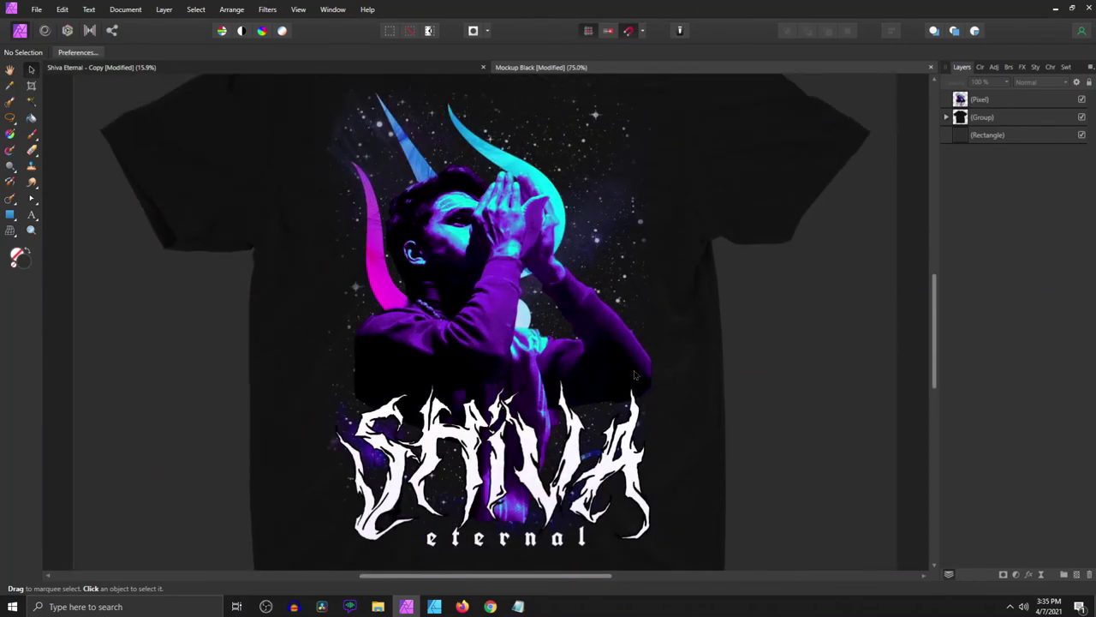
{"action": "scroll", "coordinate": [635, 374], "scroll_direction": "down", "scroll_amount": 3}
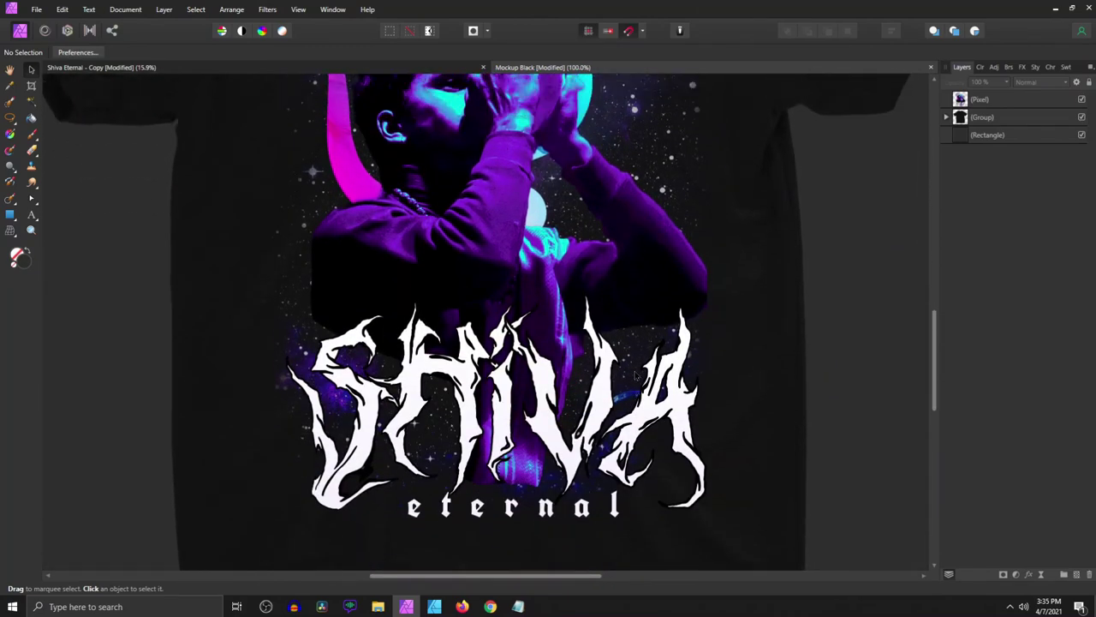